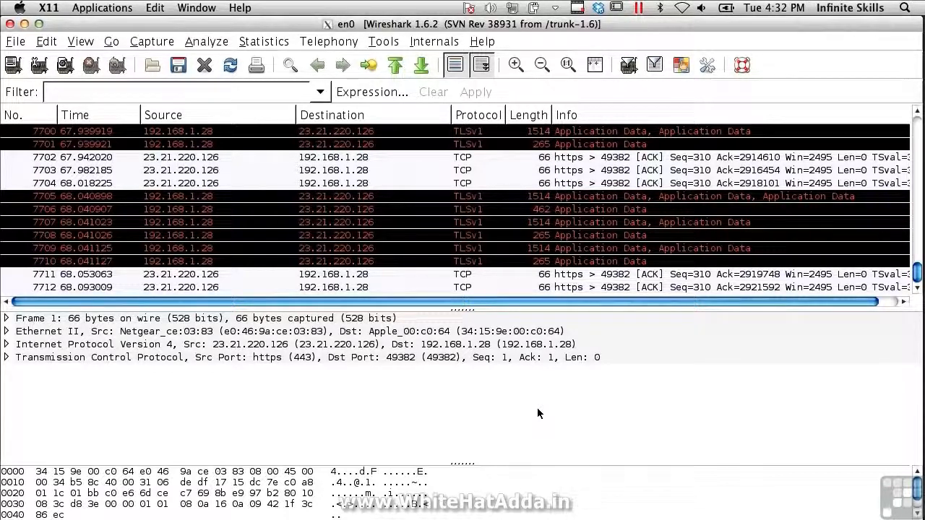
Step: View the list of VoIP calls detected in the capture, then close it
left_click(395, 44)
mouse_move(354, 44)
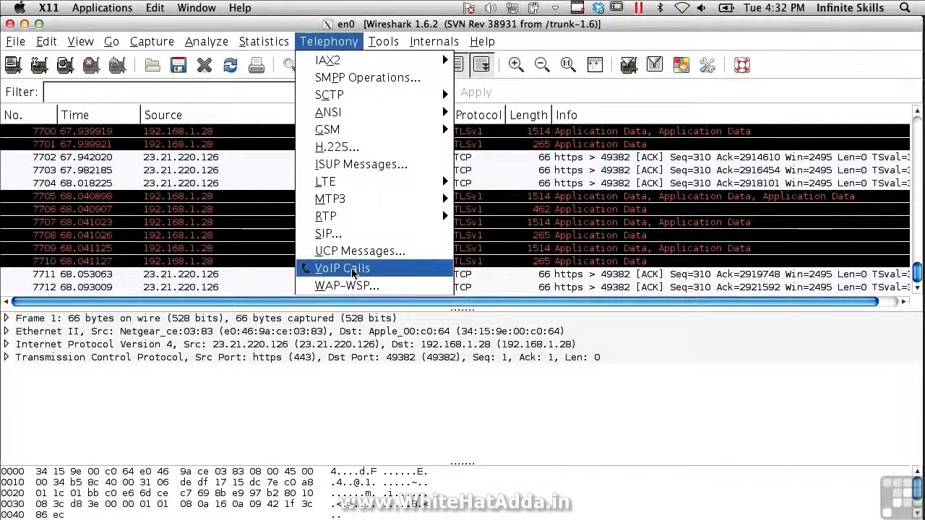
left_click(354, 269)
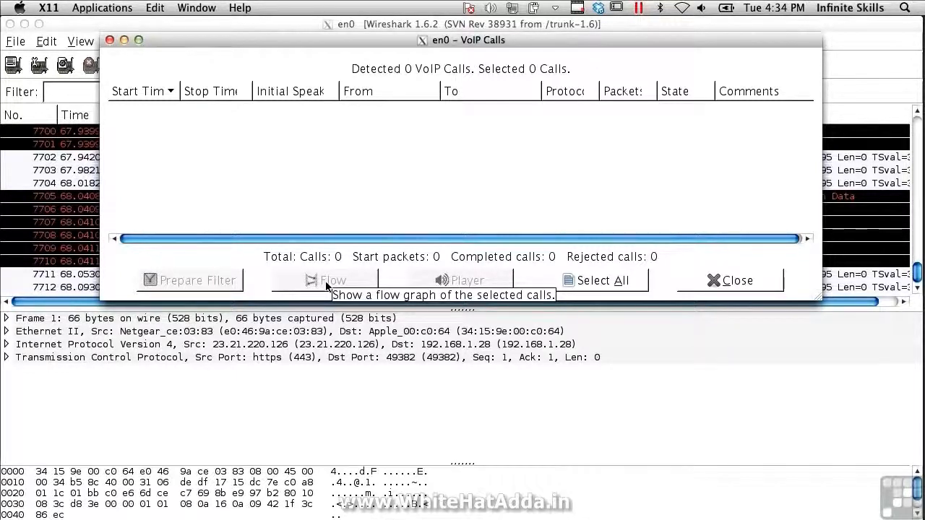
left_click(742, 280)
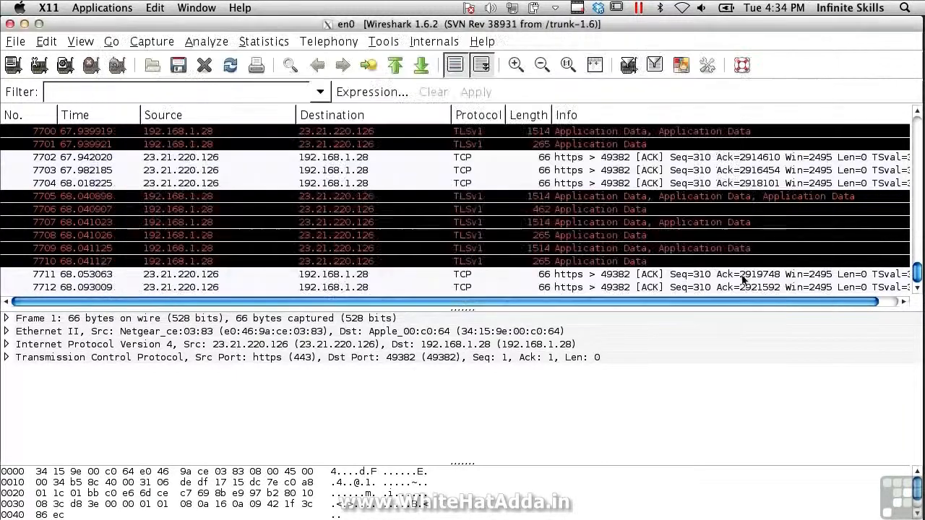
Step: Examine the capture's Ethernet endpoints and the full list of IPv4 endpoints in the endpoint statistics
left_click(280, 42)
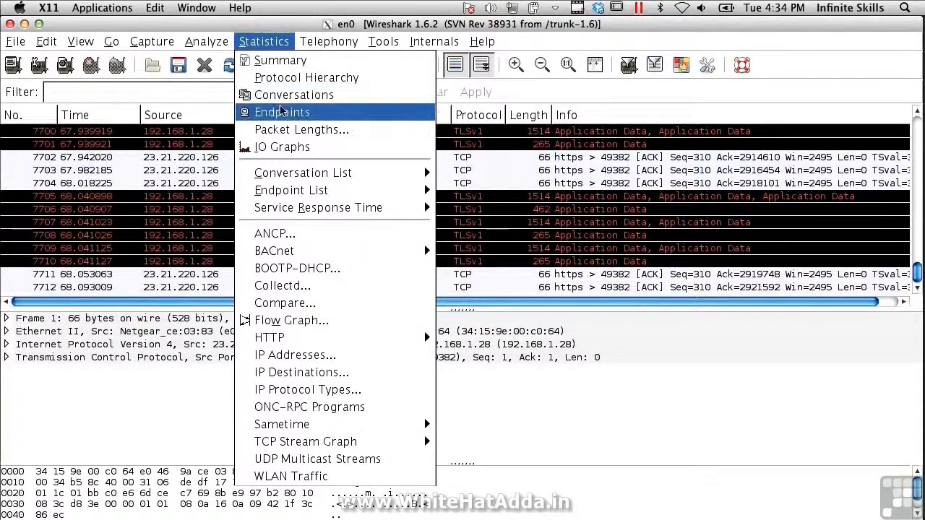
left_click(282, 112)
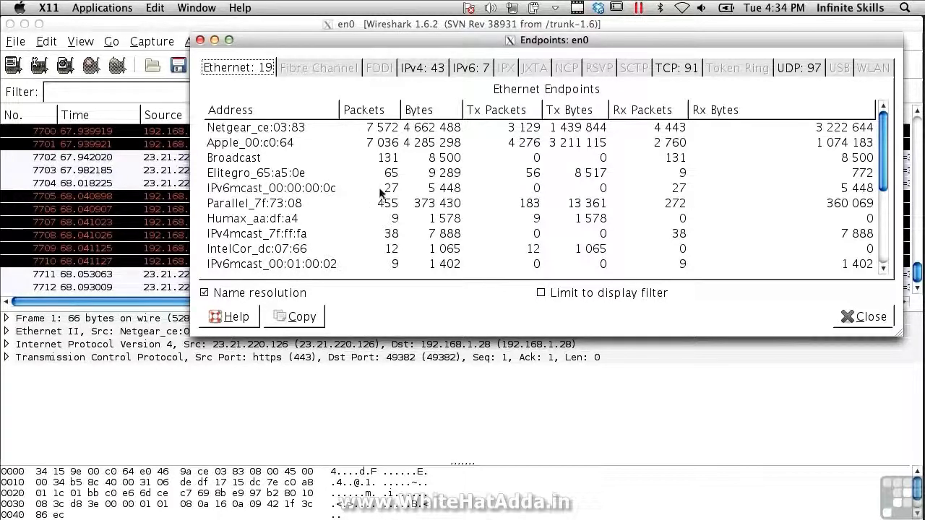
scroll(378, 194, "down", 3)
scroll(381, 193, "up", 3)
left_click(418, 70)
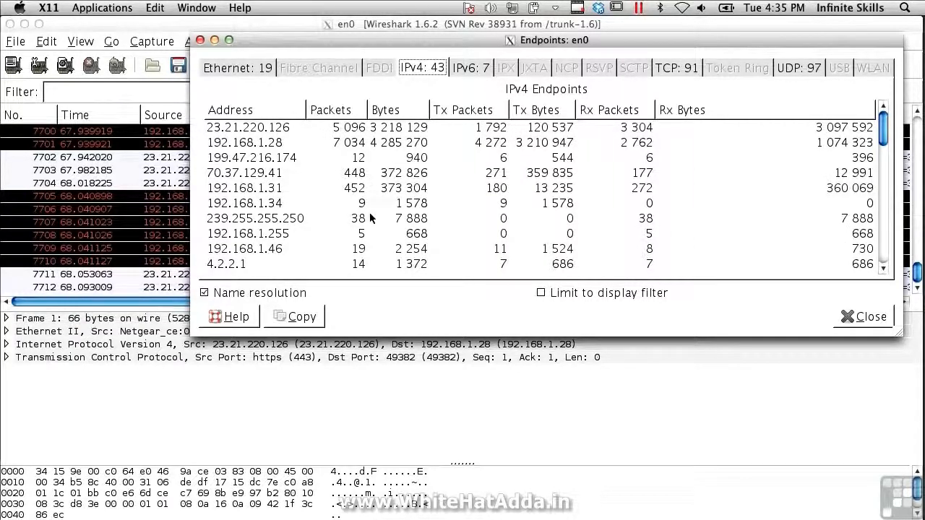
scroll(370, 214, "down", 6)
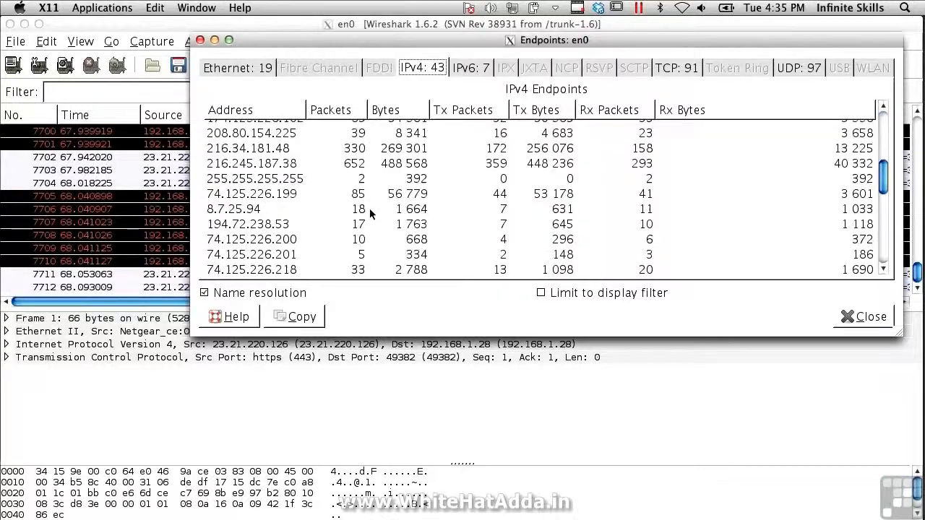
scroll(369, 208, "down", 5)
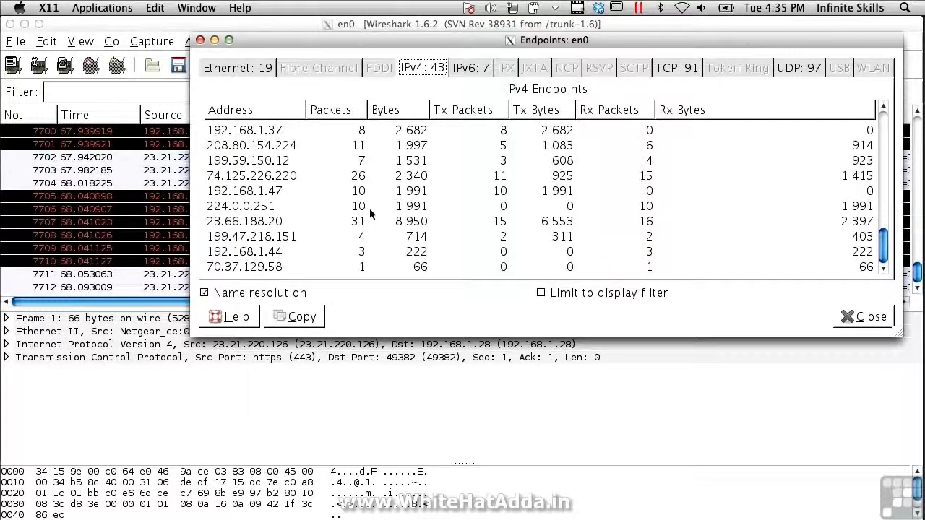
Step: Review the IPv6 and TCP endpoints, return to the Ethernet endpoints and close the endpoint statistics
left_click(465, 70)
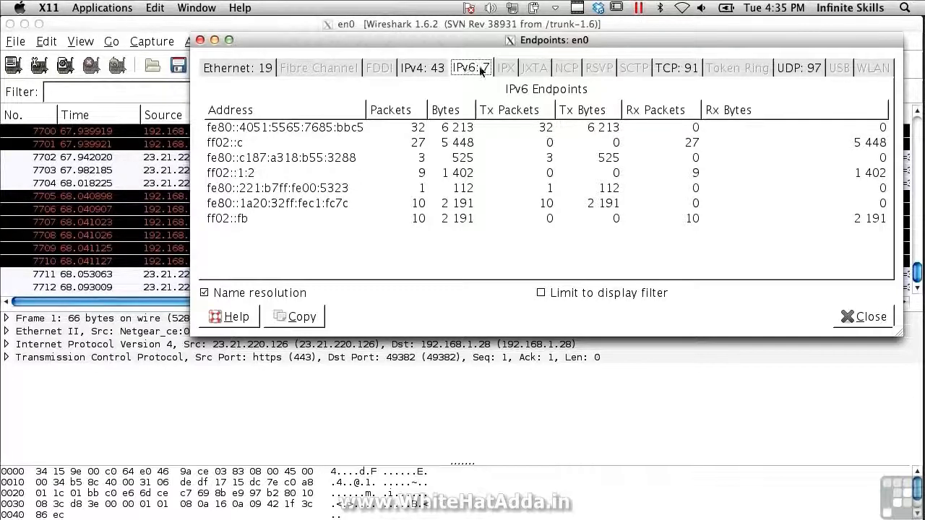
left_click(667, 69)
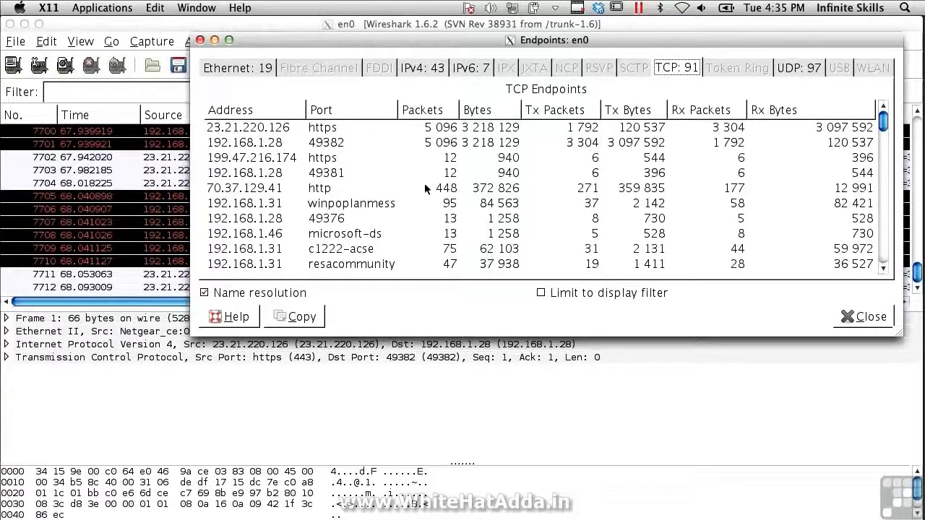
left_click(252, 68)
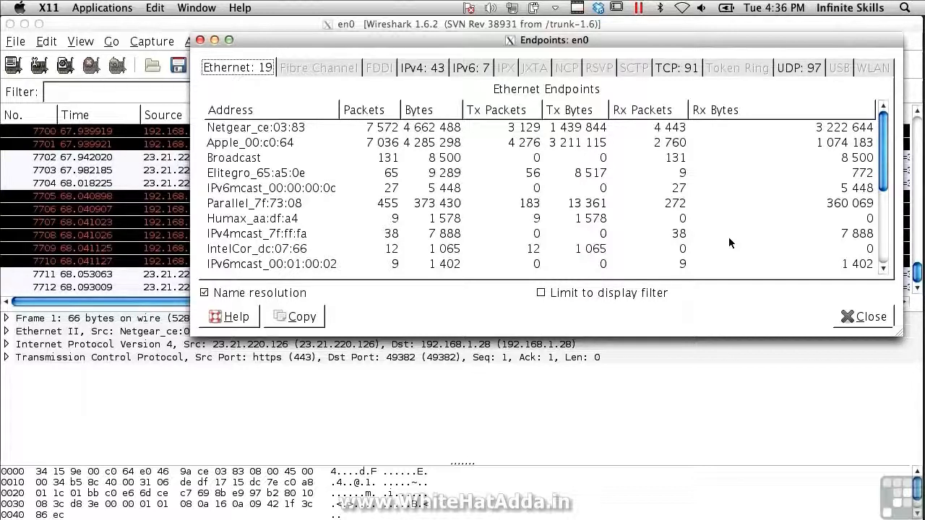
left_click(853, 323)
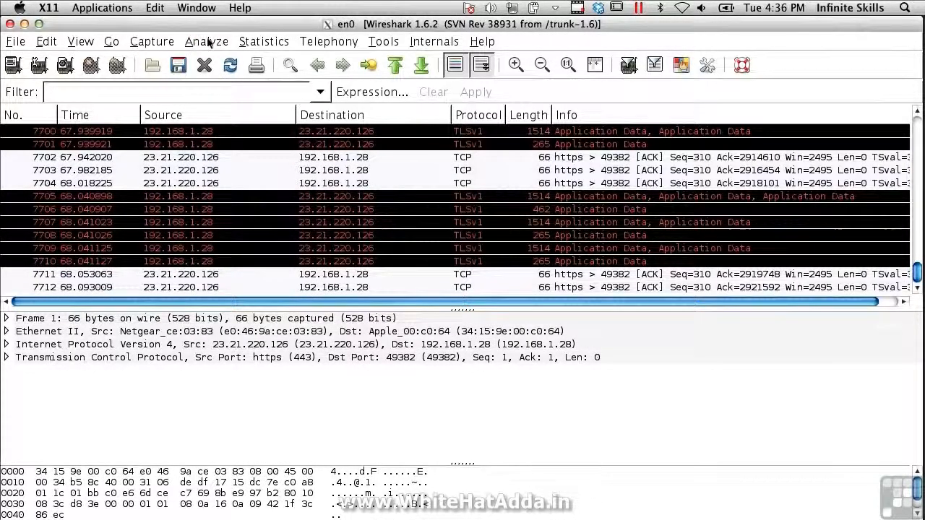
Step: View the IO graph of the capture and the available Y-axis units, then close the graph
left_click(255, 41)
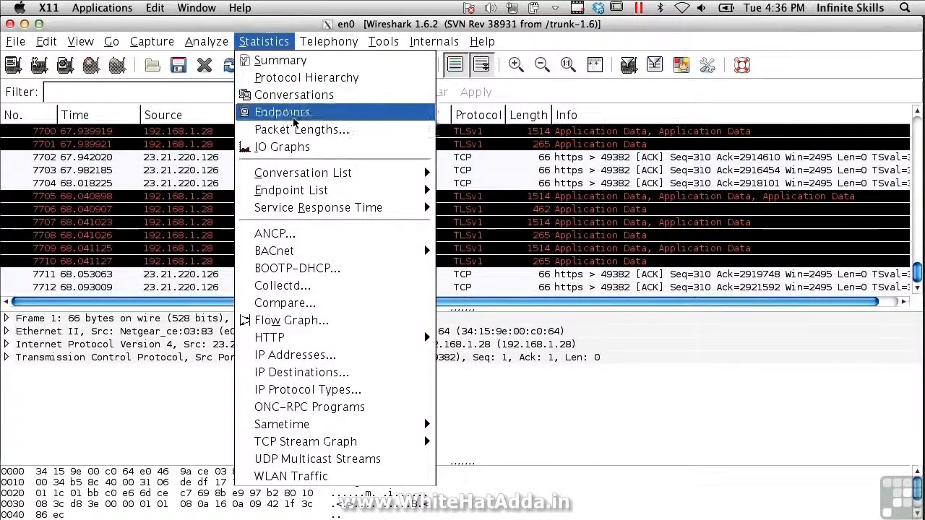
left_click(287, 148)
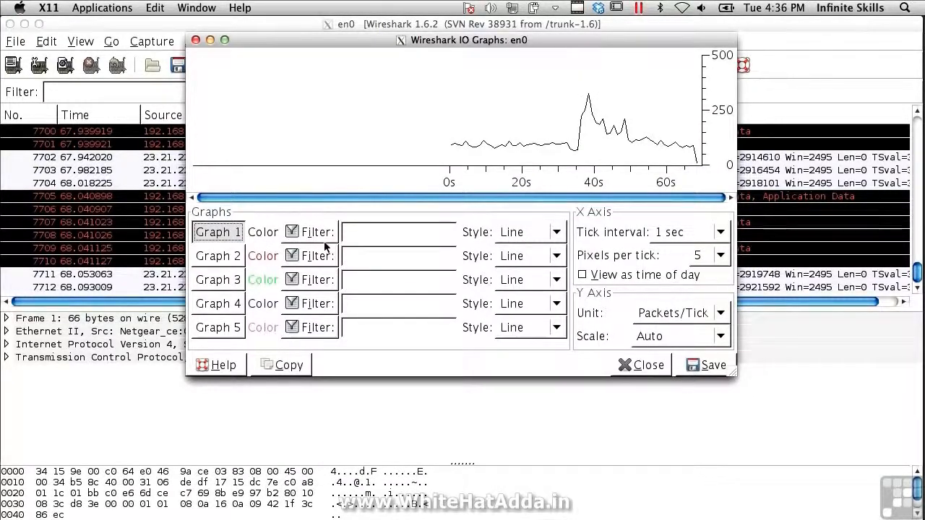
left_click(723, 314)
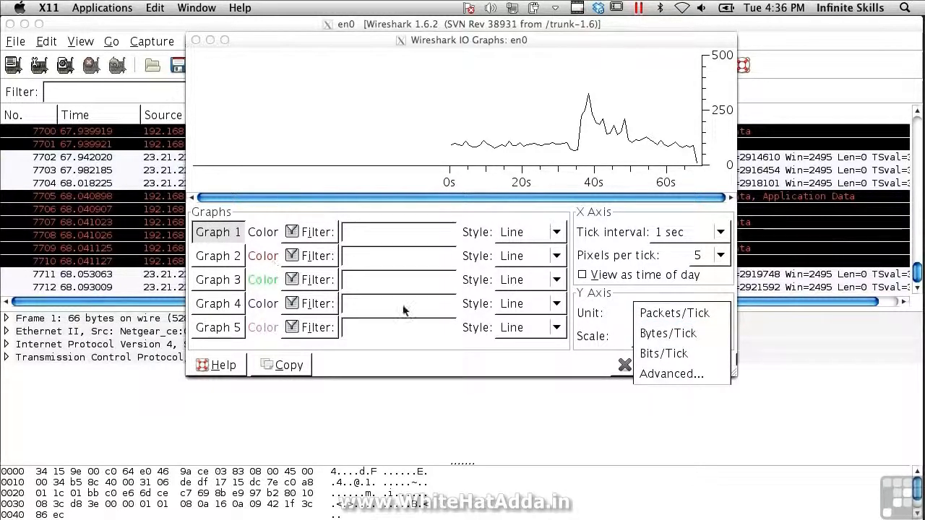
left_click(413, 345)
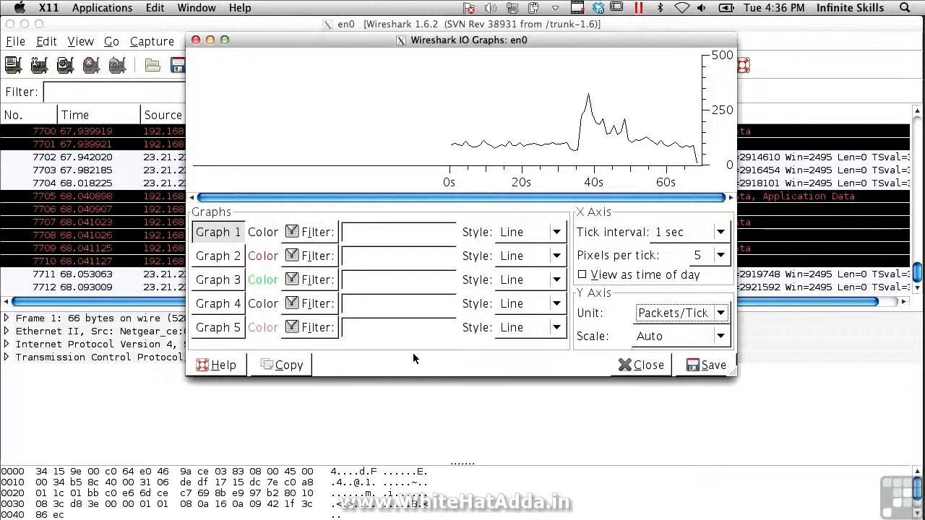
left_click(639, 369)
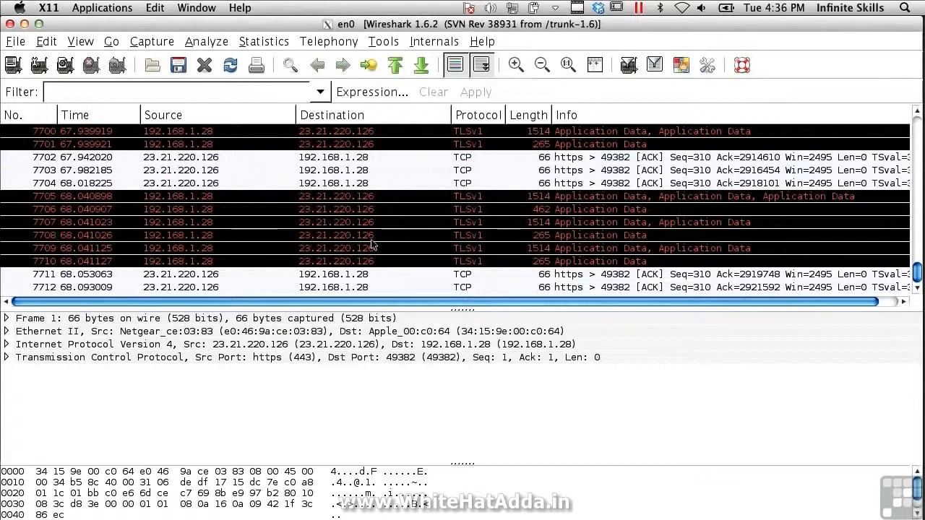
Step: Generate a general flow graph of all packets using standard source/destination addresses
left_click(265, 42)
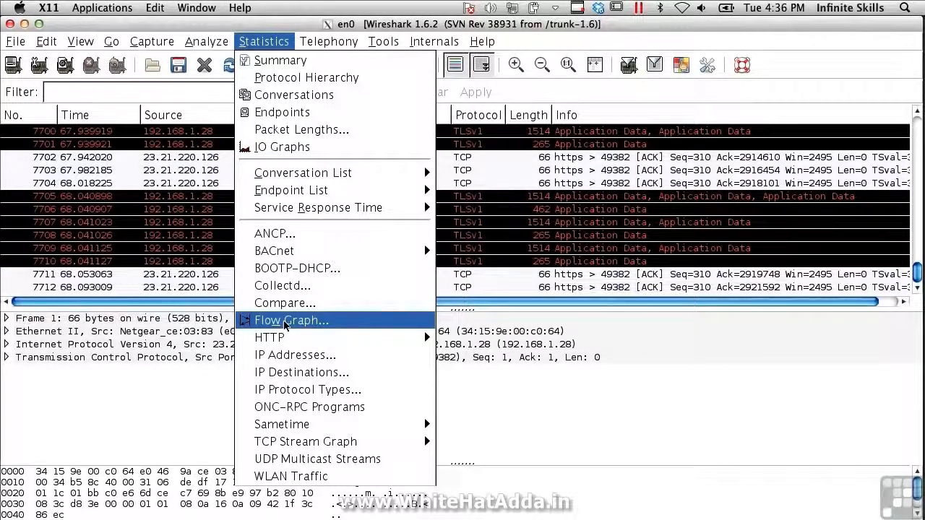
left_click(285, 322)
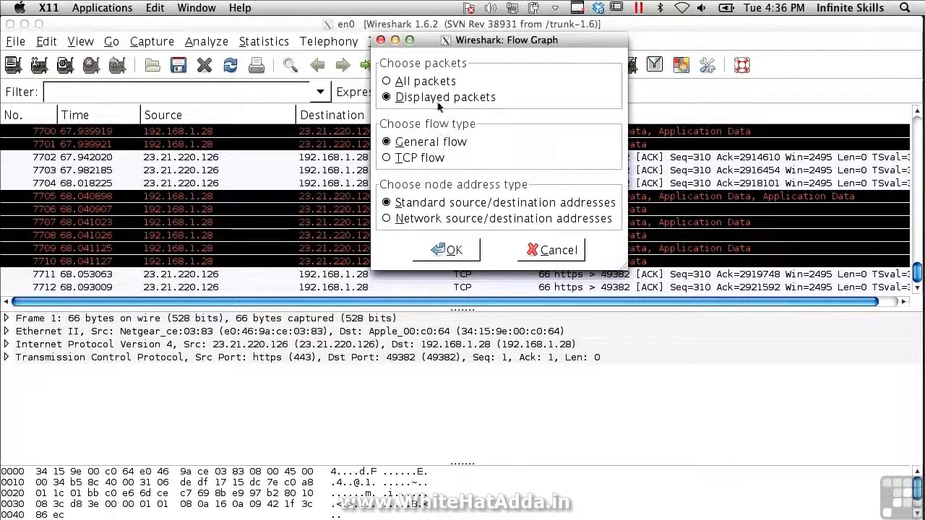
left_click(396, 81)
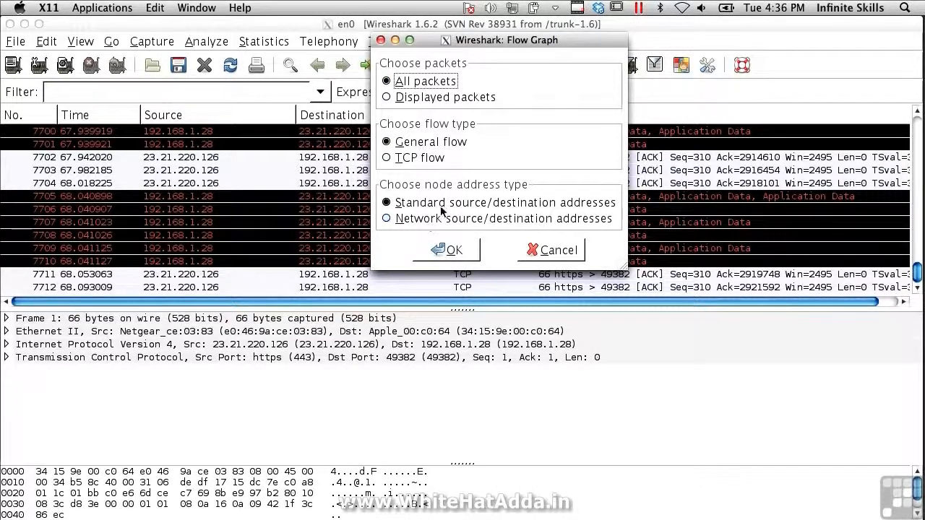
left_click(436, 251)
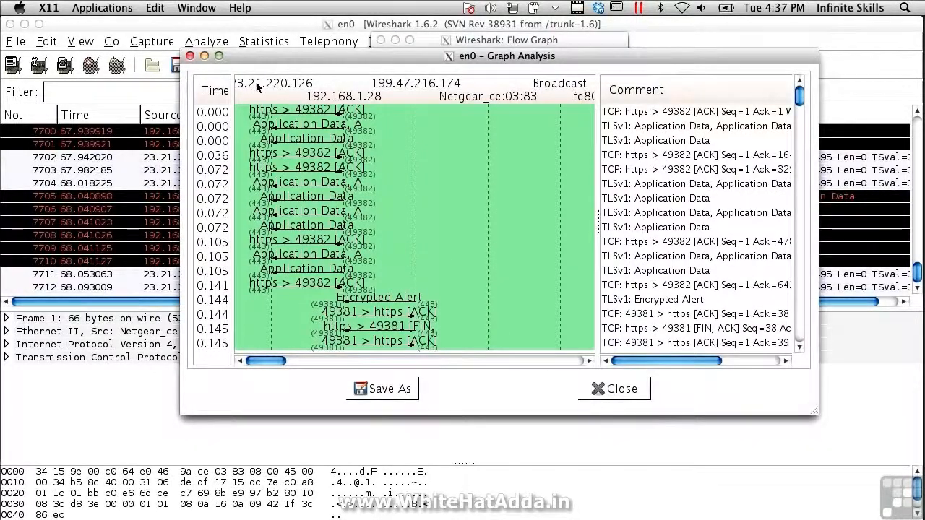
Step: Enlarge the flow graph window and examine the packet exchanges between hosts and their comments over time
left_click_drag(268, 58, 97, 27)
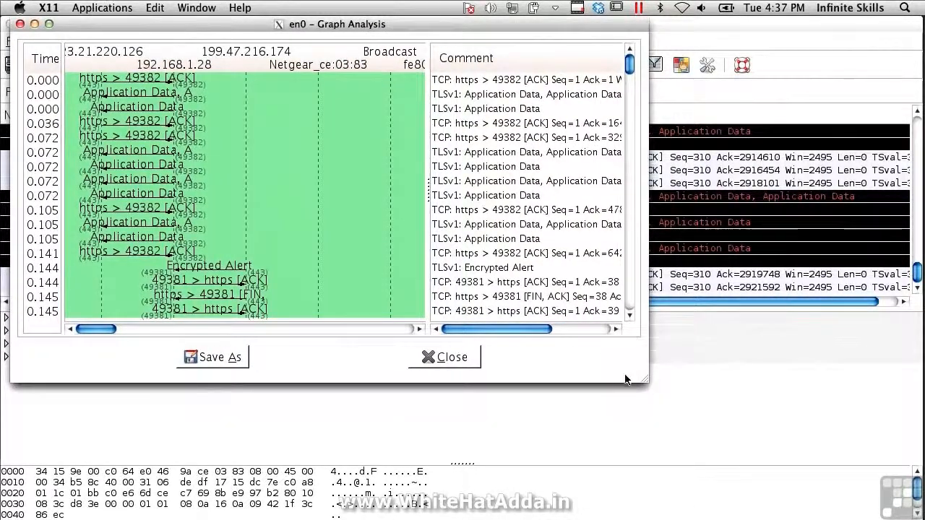
left_click_drag(645, 379, 892, 519)
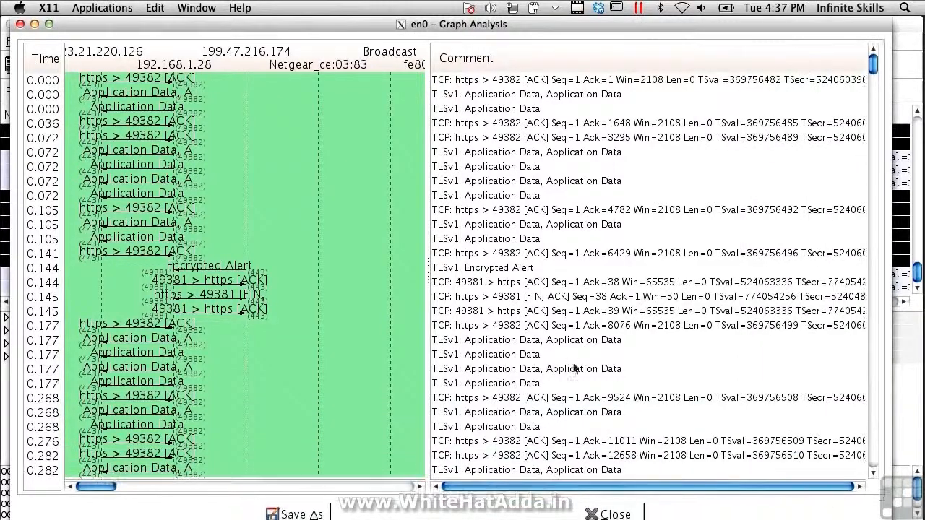
scroll(202, 278, "down", 10)
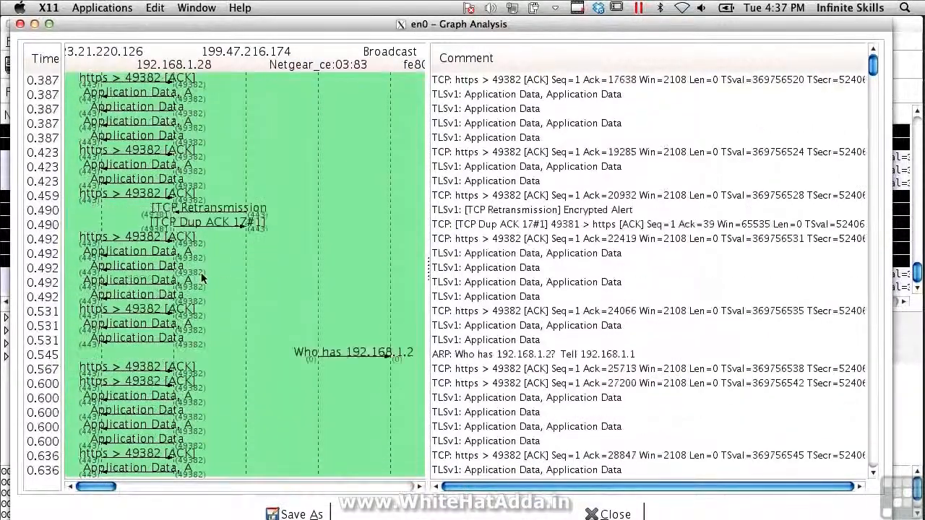
scroll(202, 278, "down", 10)
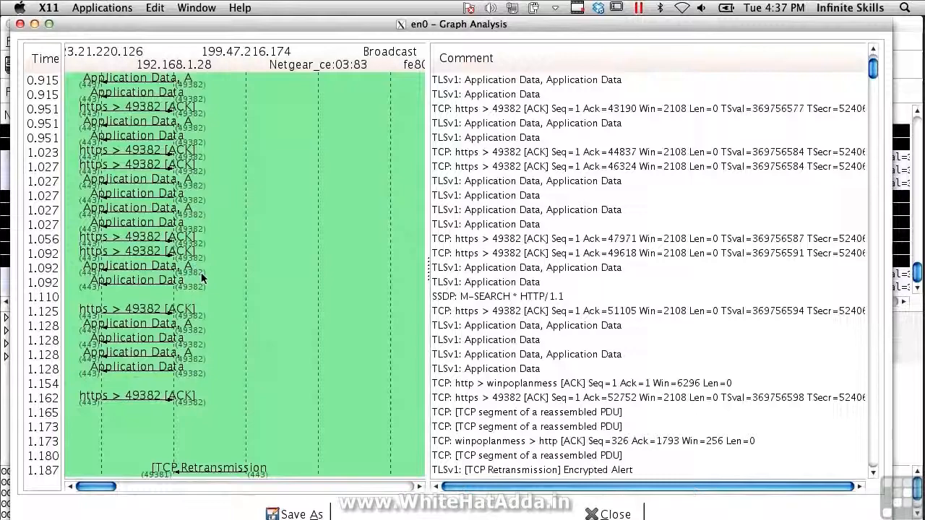
scroll(201, 272, "down", 10)
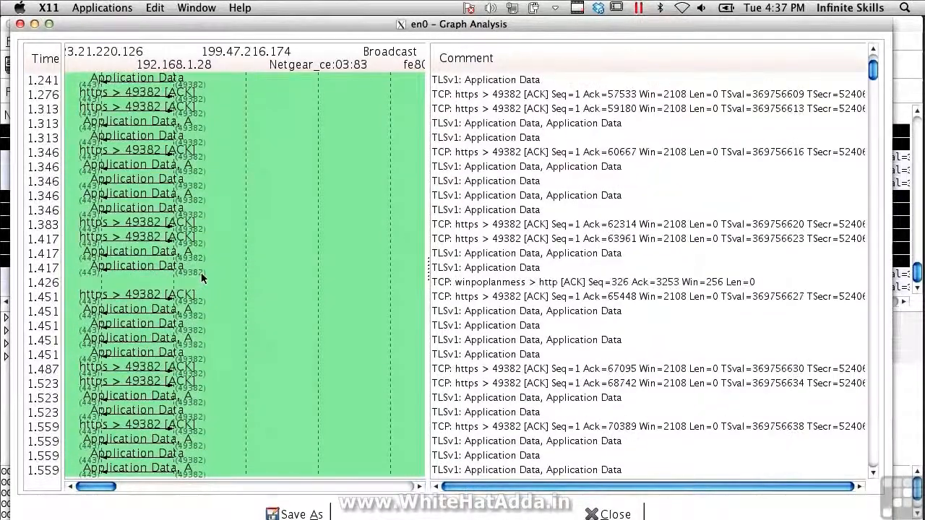
scroll(201, 273, "down", 15)
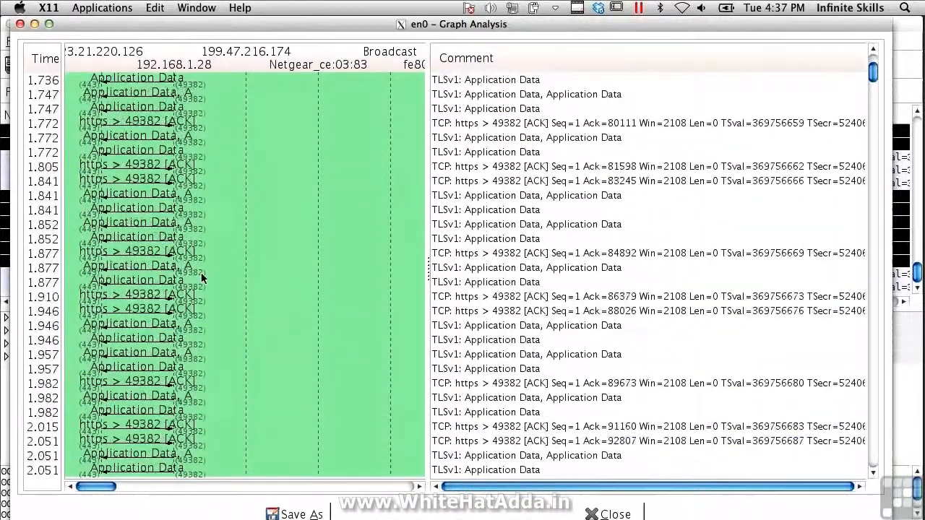
scroll(201, 272, "down", 15)
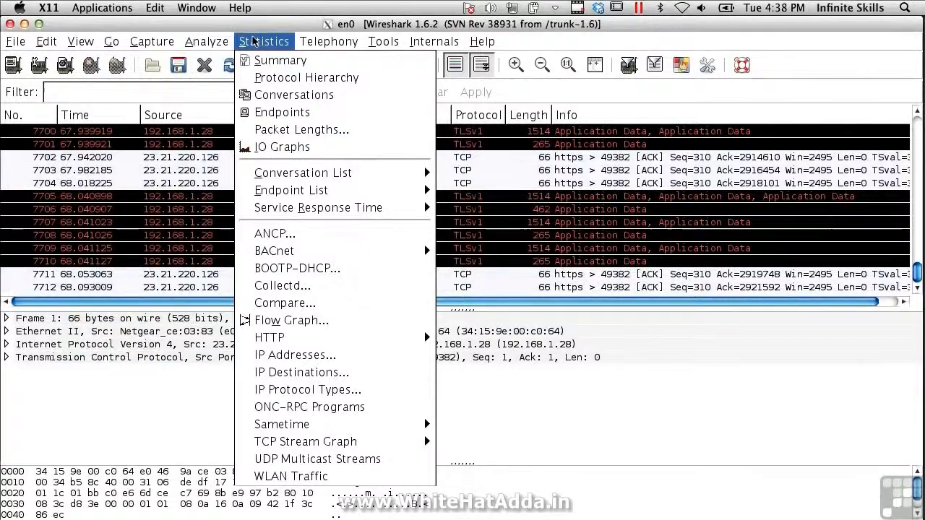
Step: Look at the display filters offered for the HTTP requests statistics, then cancel without creating the statistic
mouse_move(314, 255)
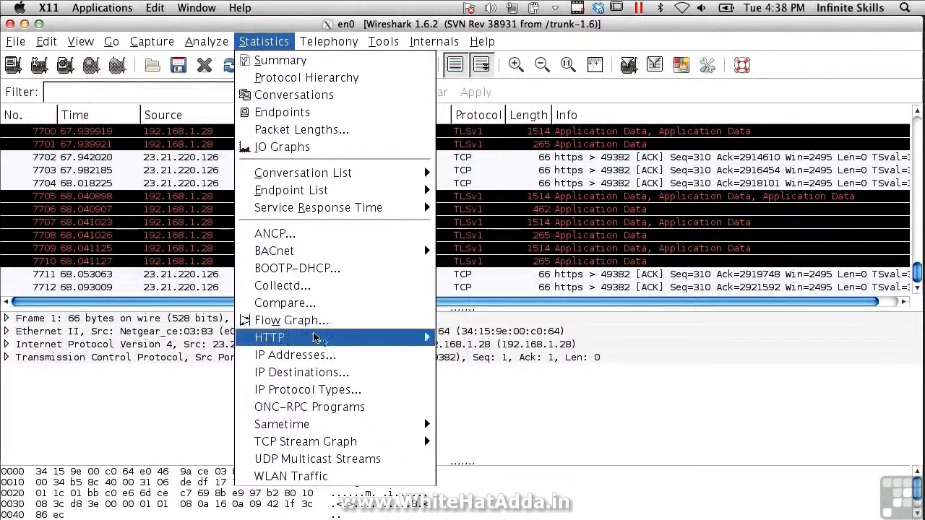
mouse_move(321, 342)
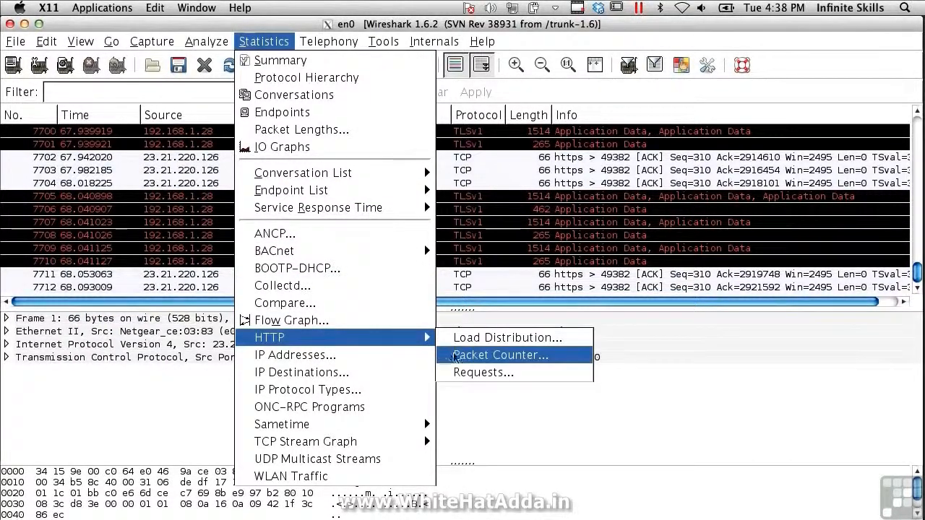
left_click(488, 374)
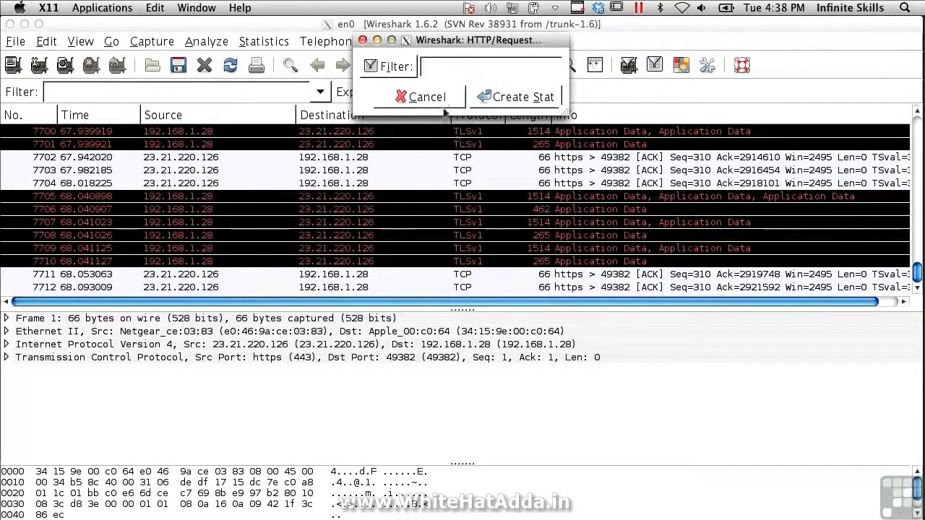
left_click(382, 70)
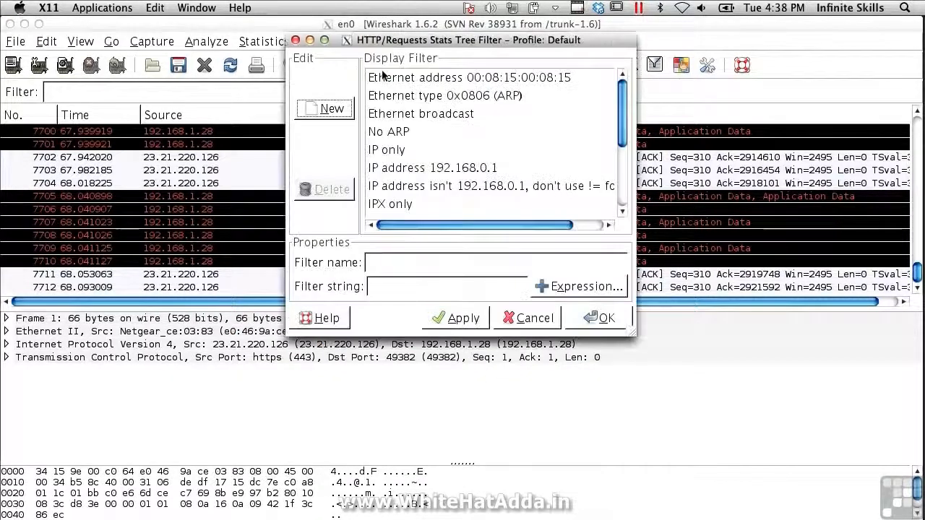
left_click(534, 319)
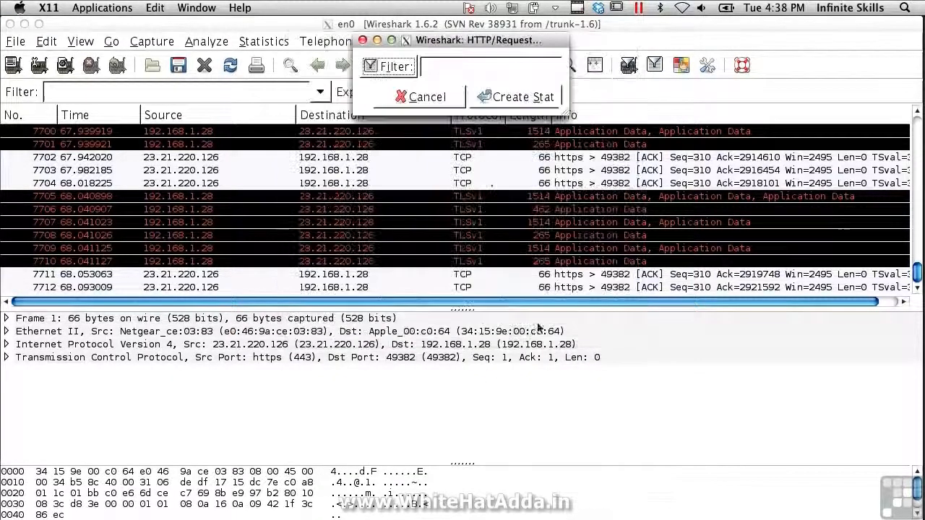
left_click(415, 95)
left_click(263, 42)
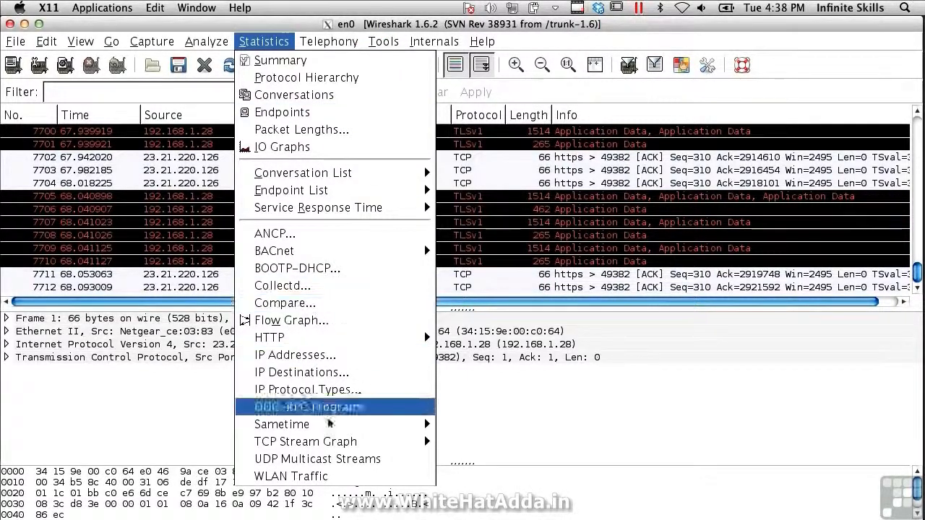
mouse_move(329, 441)
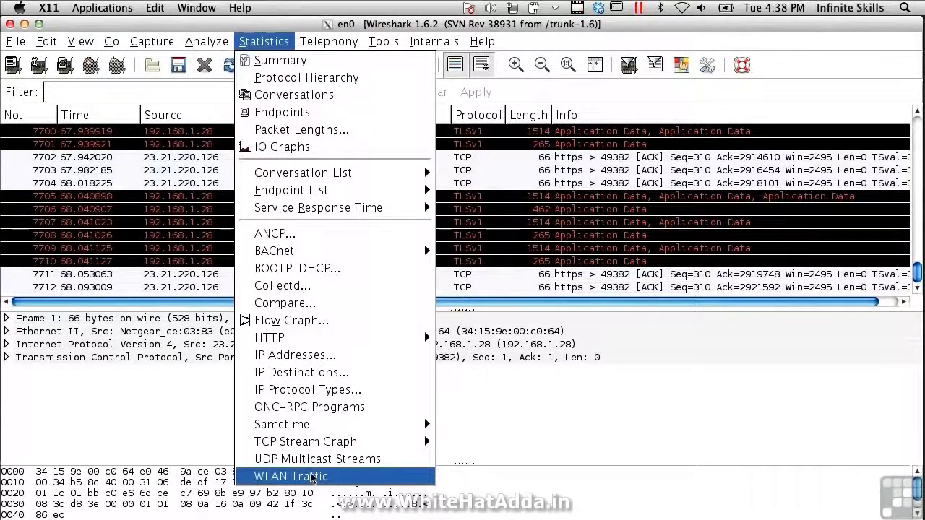
Step: Look through the list of enabled protocols from start to end, then cancel without changing anything
mouse_move(206, 42)
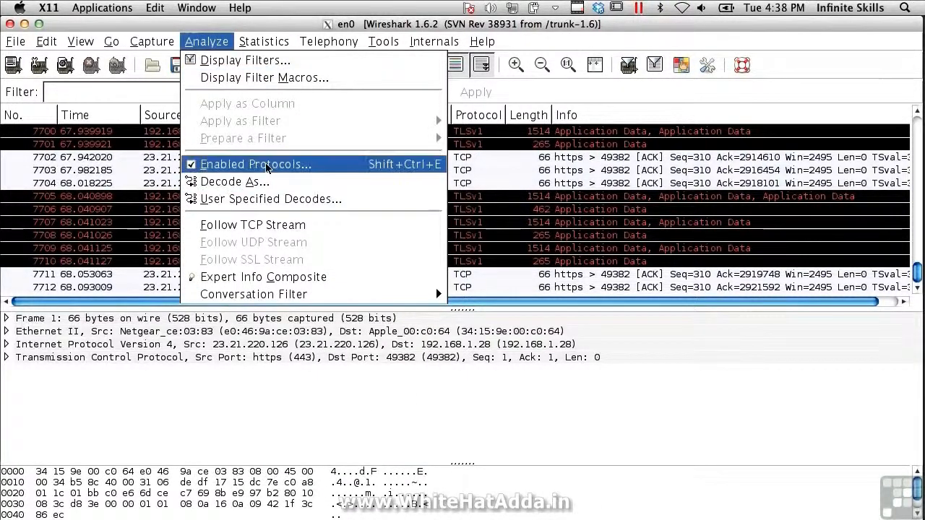
left_click(265, 166)
scroll(339, 268, "down", 15)
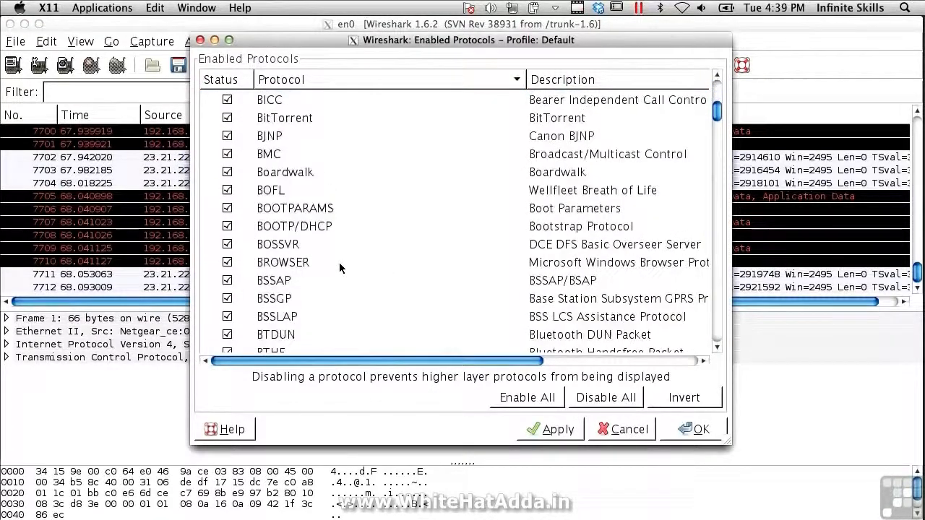
scroll(339, 268, "down", 20)
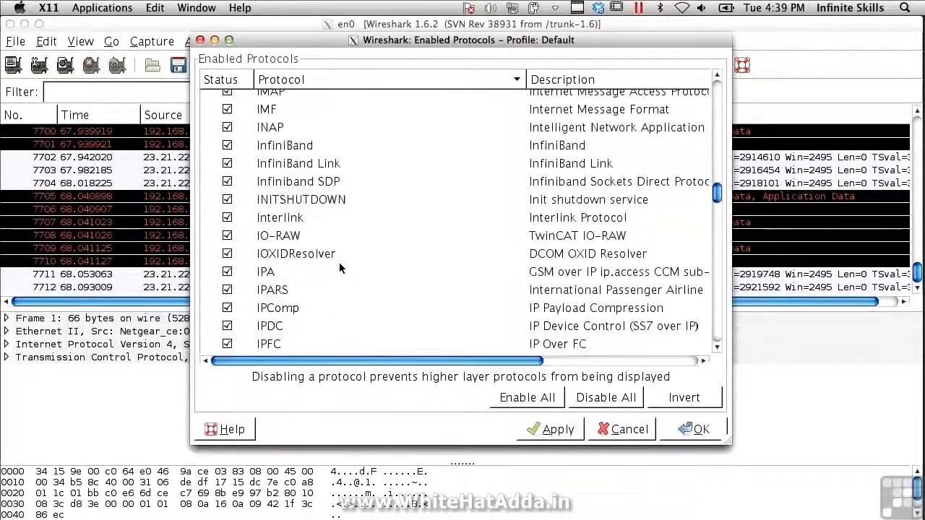
scroll(339, 268, "down", 20)
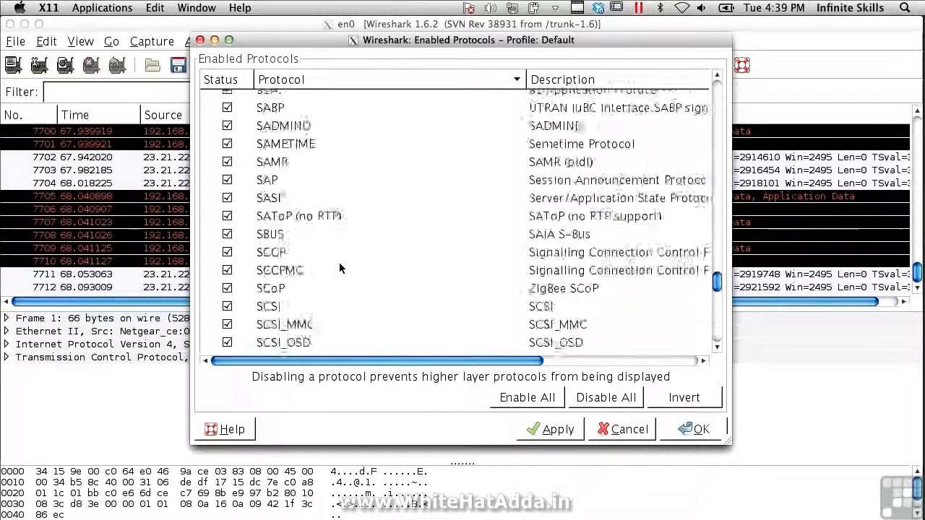
scroll(339, 268, "down", 20)
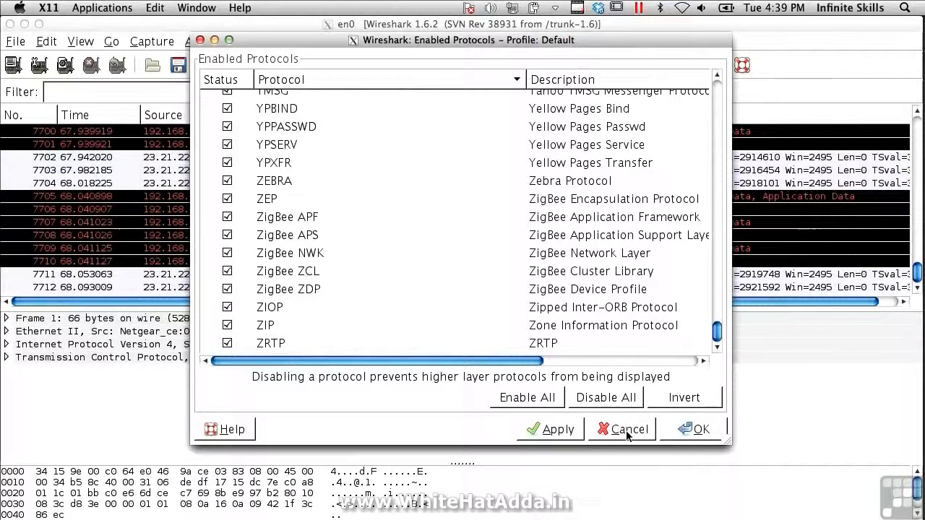
left_click(627, 431)
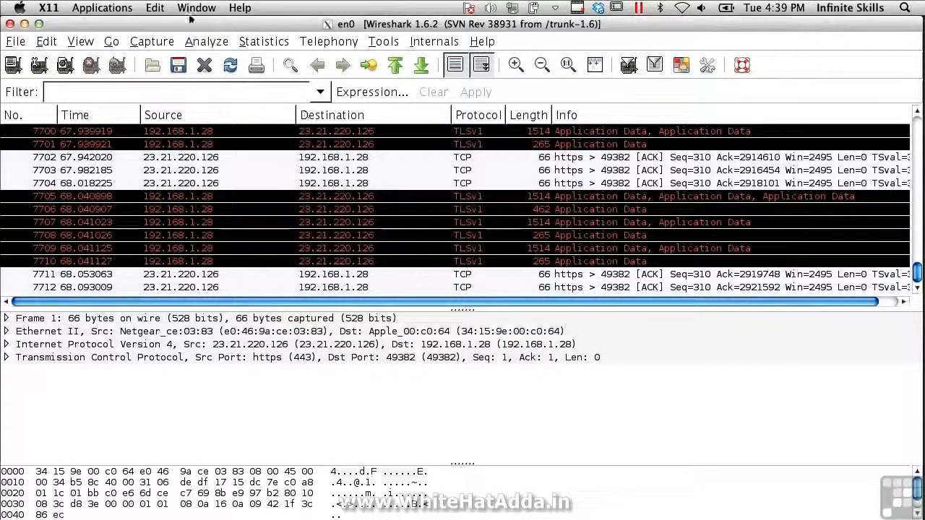
Step: Browse the Decode As protocols for TCP source port 443, highlight HTTP, then close without applying it
left_click(207, 41)
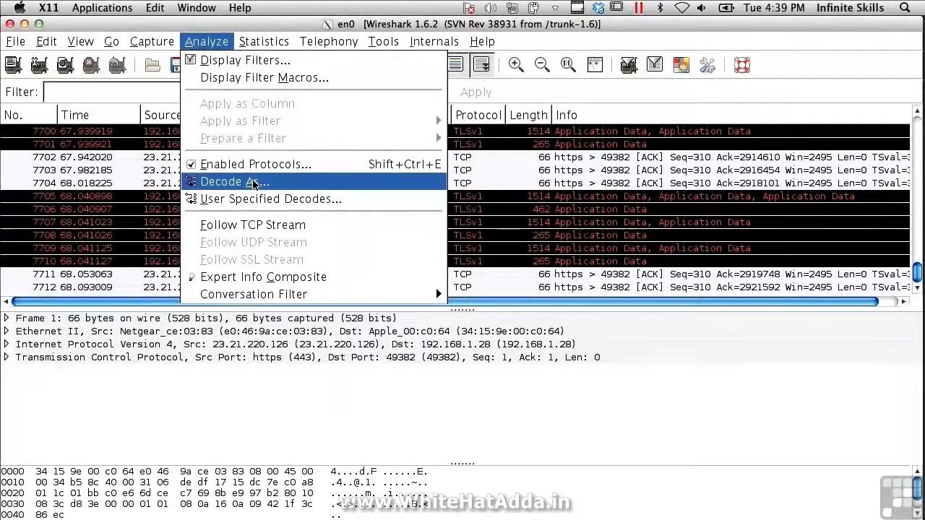
left_click(255, 185)
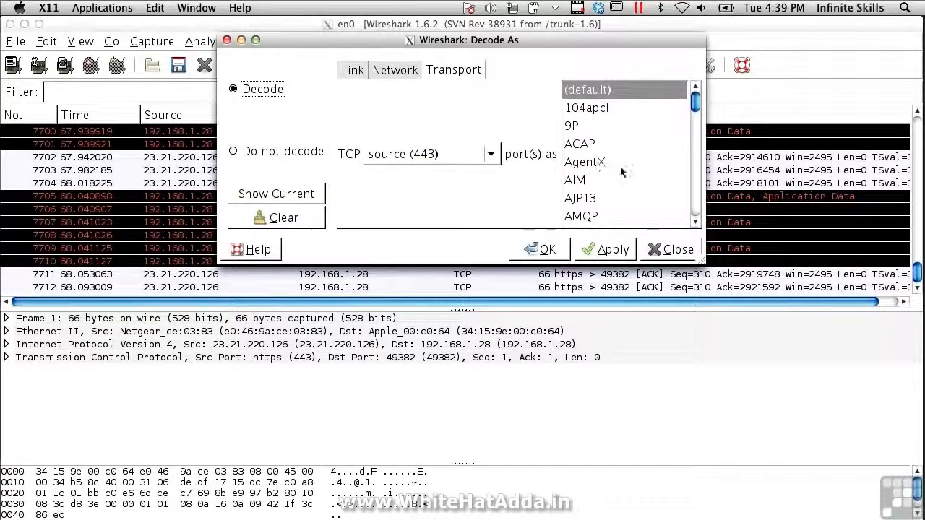
scroll(620, 166, "down", 6)
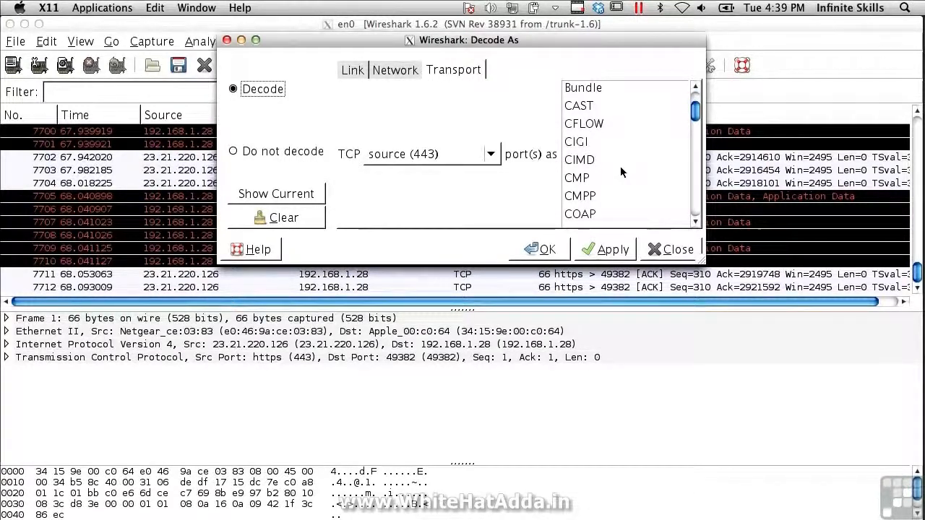
scroll(620, 166, "down", 10)
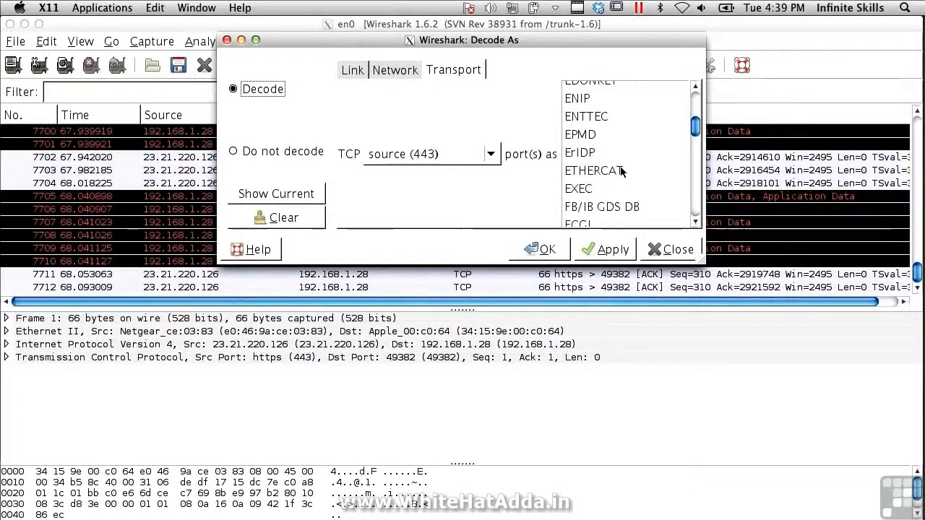
scroll(620, 167, "down", 10)
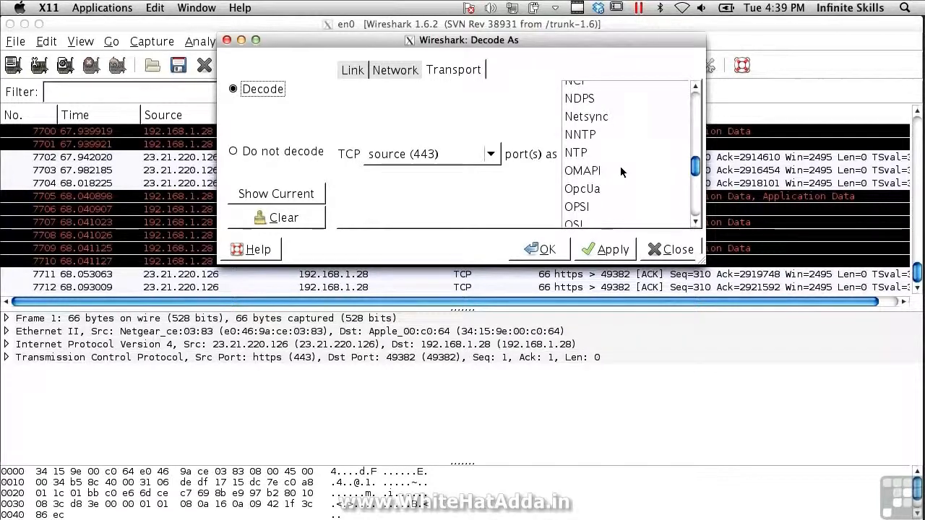
scroll(620, 167, "down", 8)
scroll(620, 166, "down", 2)
scroll(620, 166, "up", 18)
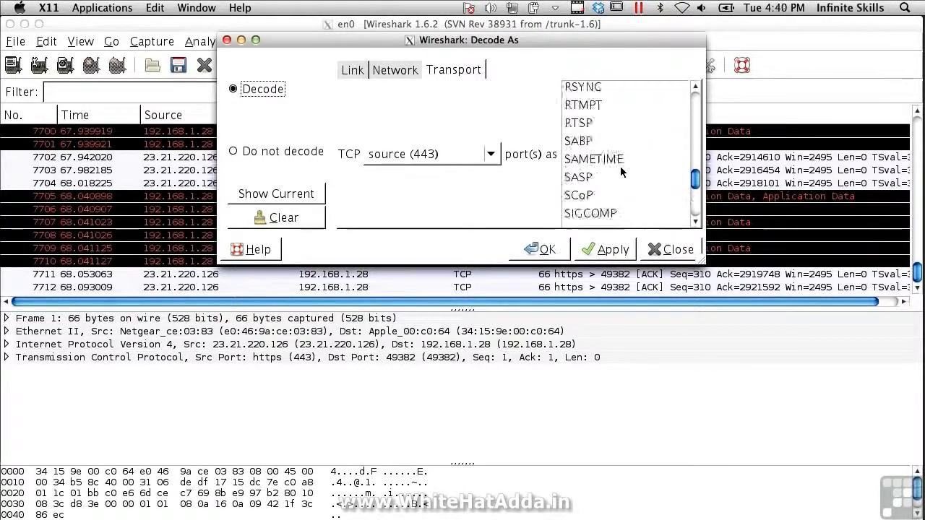
left_click(587, 113)
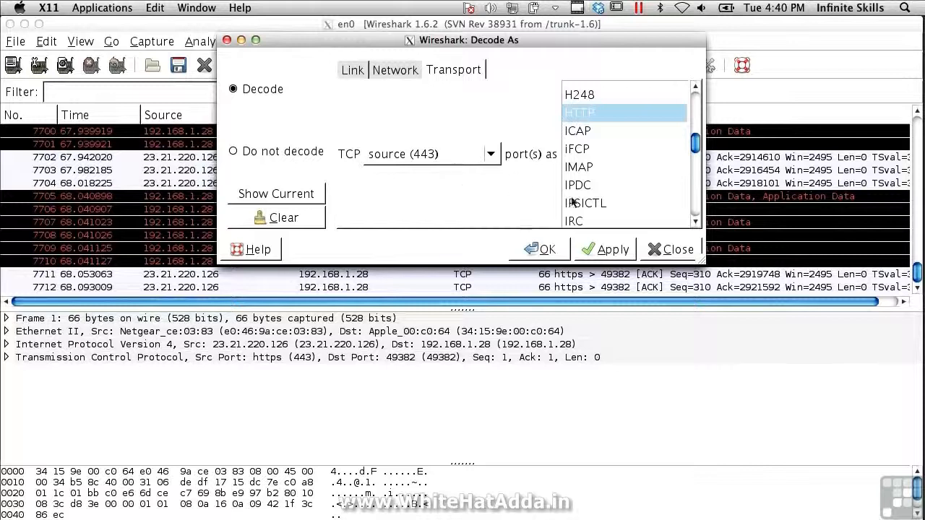
left_click(671, 251)
Step: Expand the Transmission Control Protocol details of frame 1, review its fields, and collapse them again
left_click(7, 358)
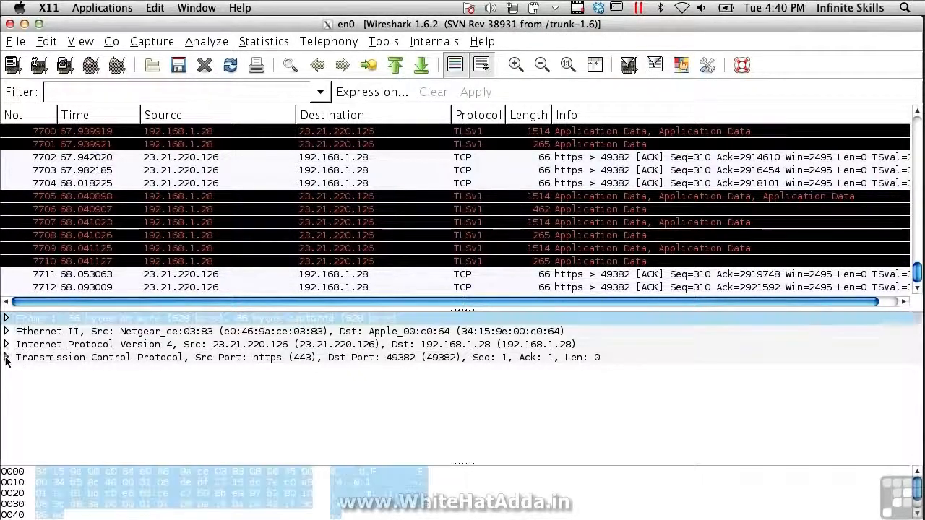
scroll(88, 412, "down", 3)
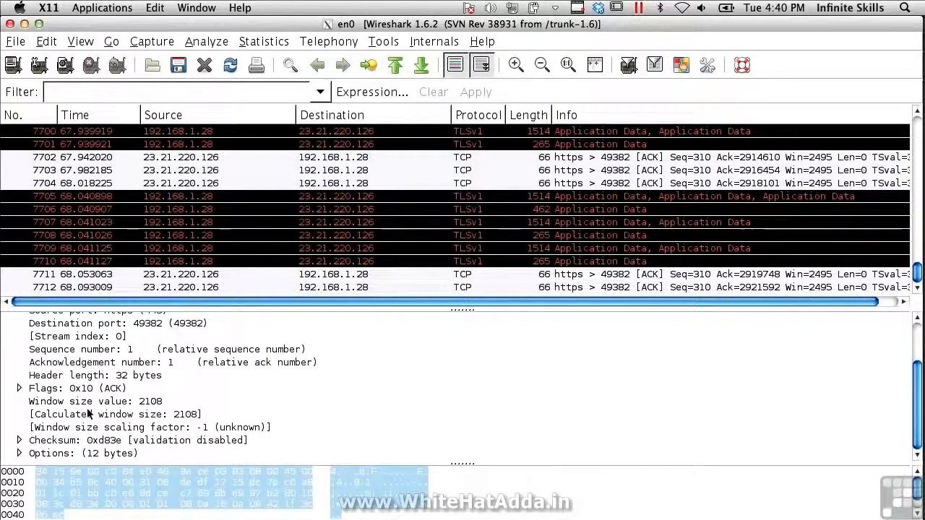
scroll(88, 413, "up", 3)
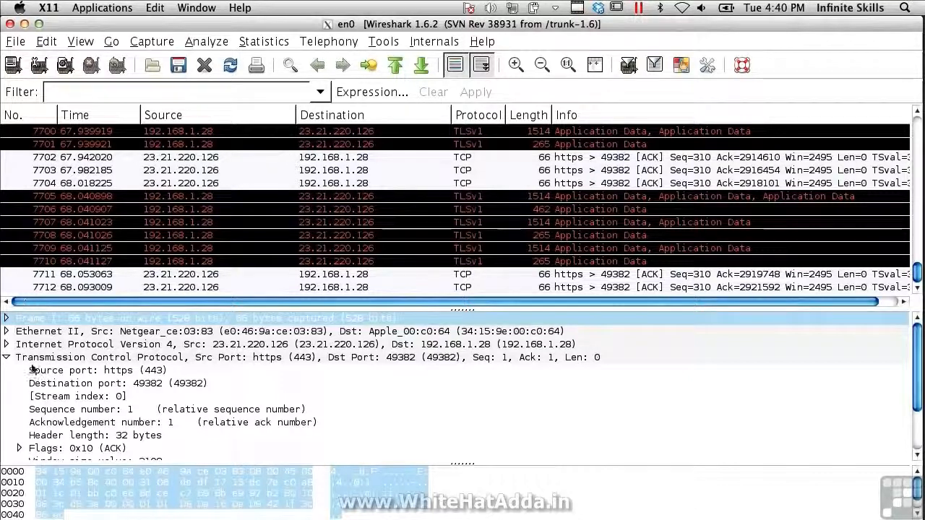
left_click(7, 358)
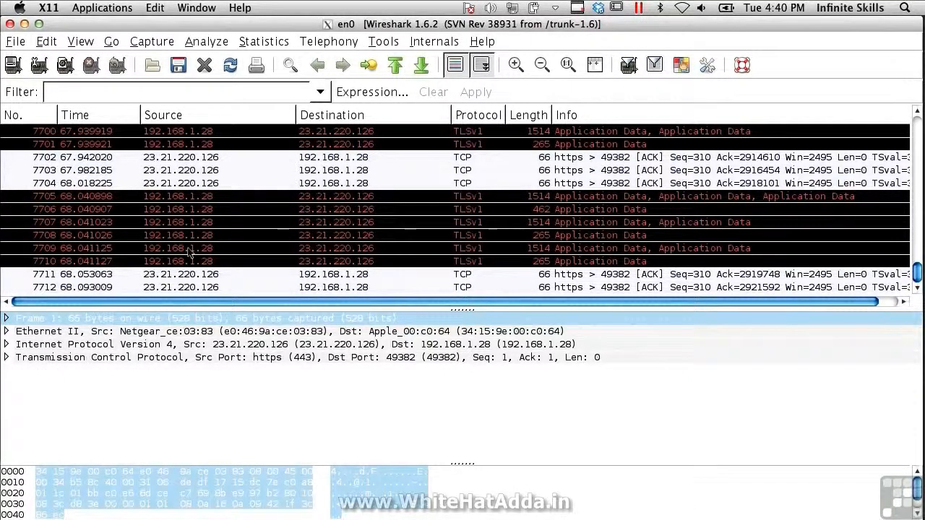
Step: Filter the packet list with the display filter http and select packet 3326
scroll(189, 253, "up", 10)
scroll(190, 253, "up", 6)
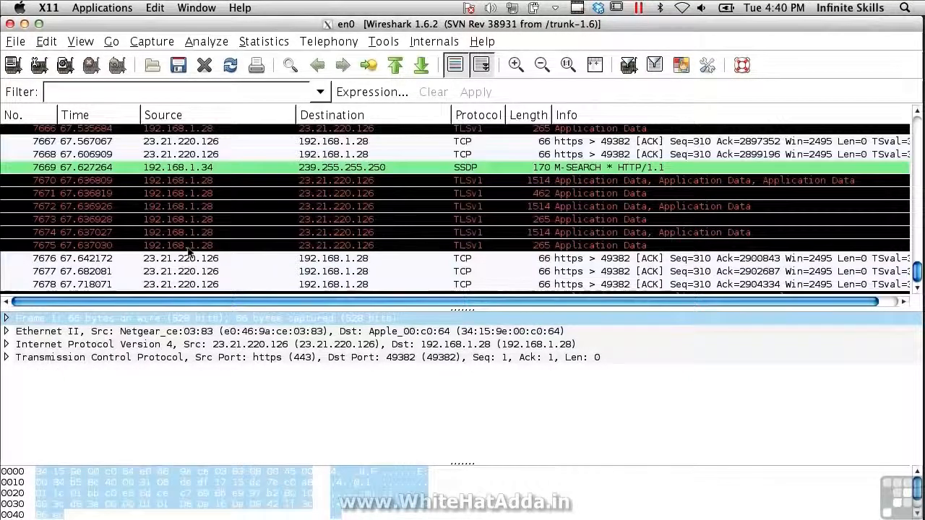
left_click(177, 93)
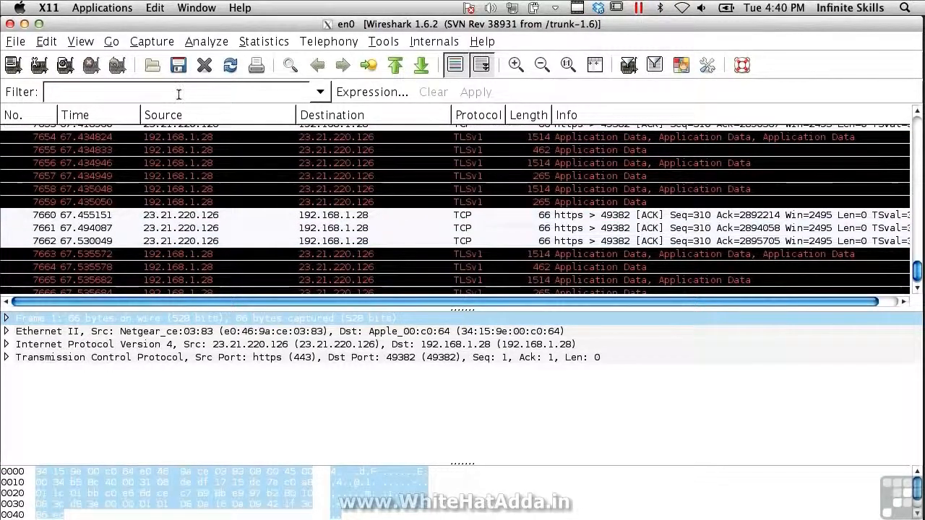
type("http")
key("Return")
left_click(366, 175)
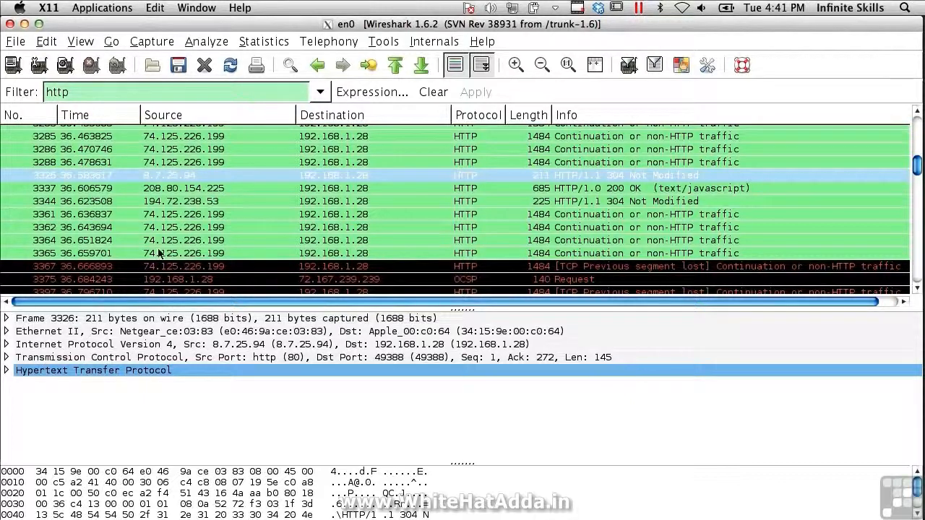
Step: Follow the TCP stream of the Wikipedia GET request in packet 3444 and read through its entire conversation
scroll(158, 209, "down", 5)
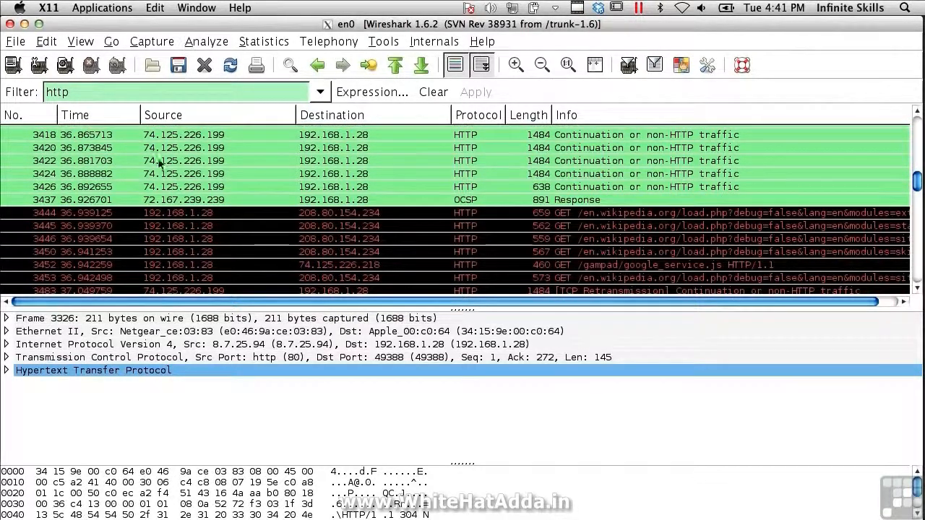
left_click(159, 220)
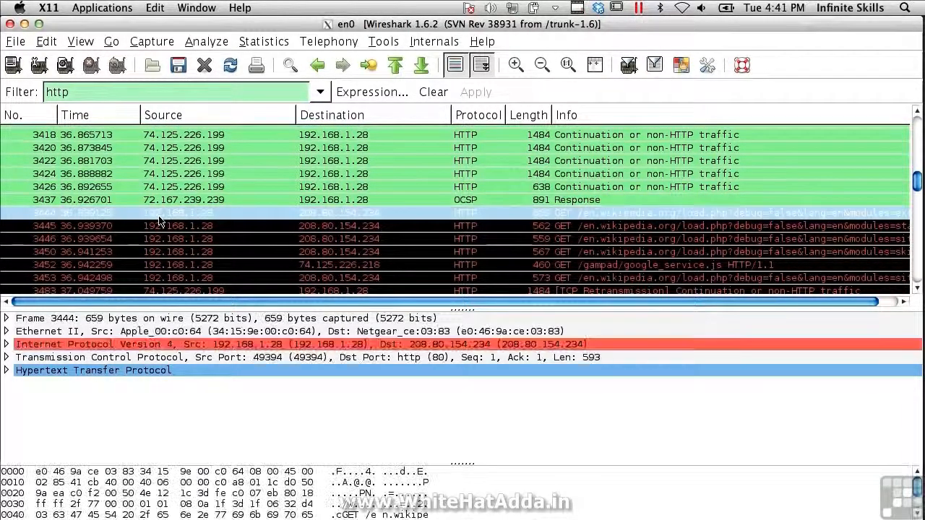
left_click(202, 42)
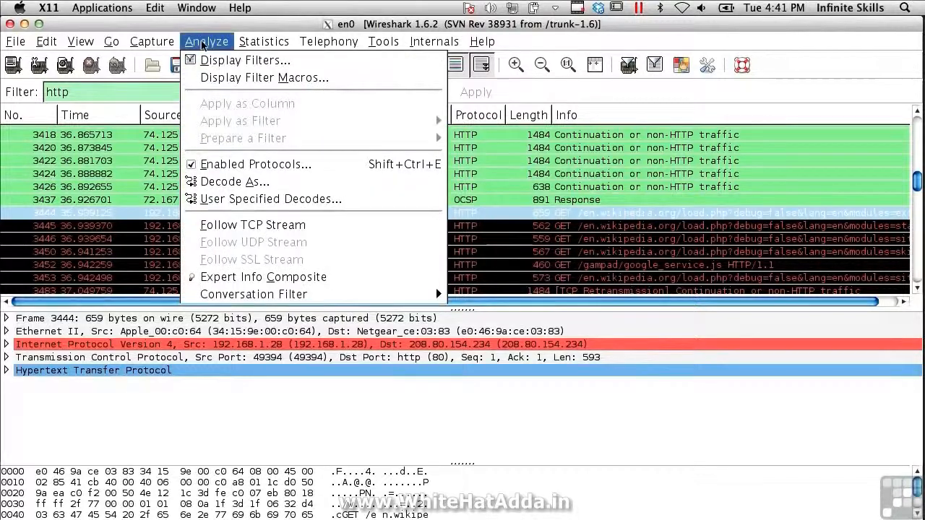
left_click(238, 225)
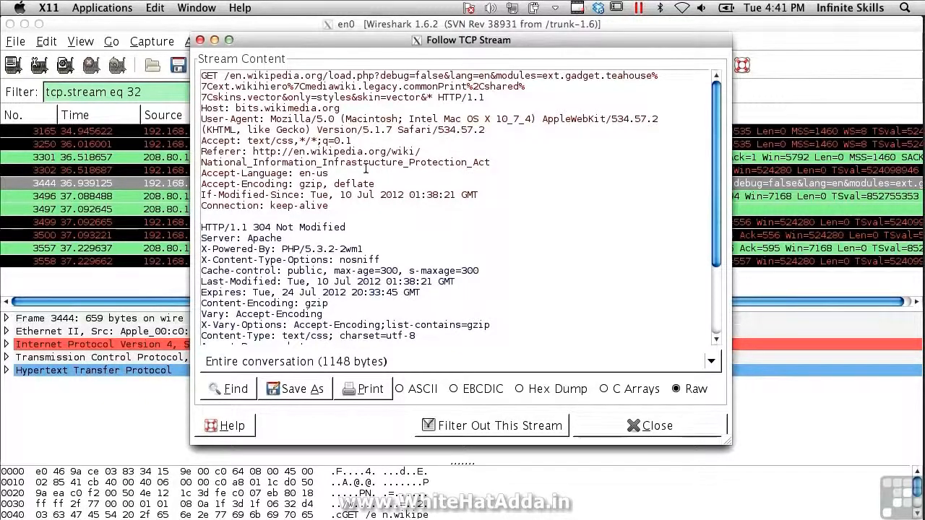
scroll(366, 169, "down", 3)
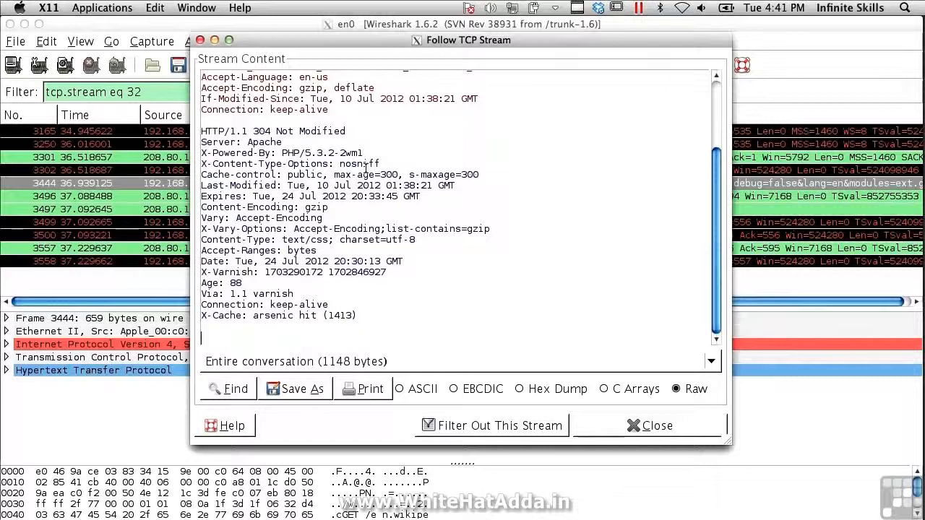
scroll(366, 169, "up", 3)
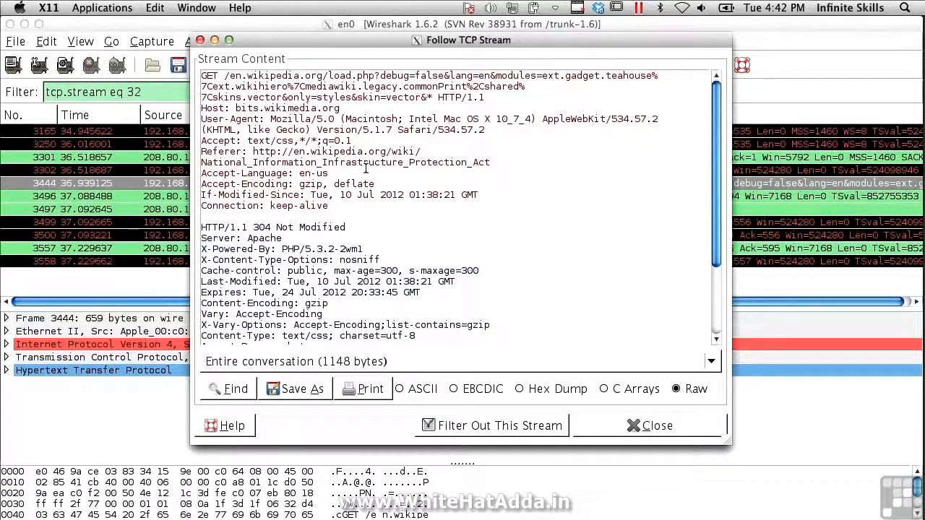
Step: View the stream content as ASCII, EBCDIC, Hex Dump and C Arrays, then return it to Raw
left_click(427, 390)
left_click(481, 390)
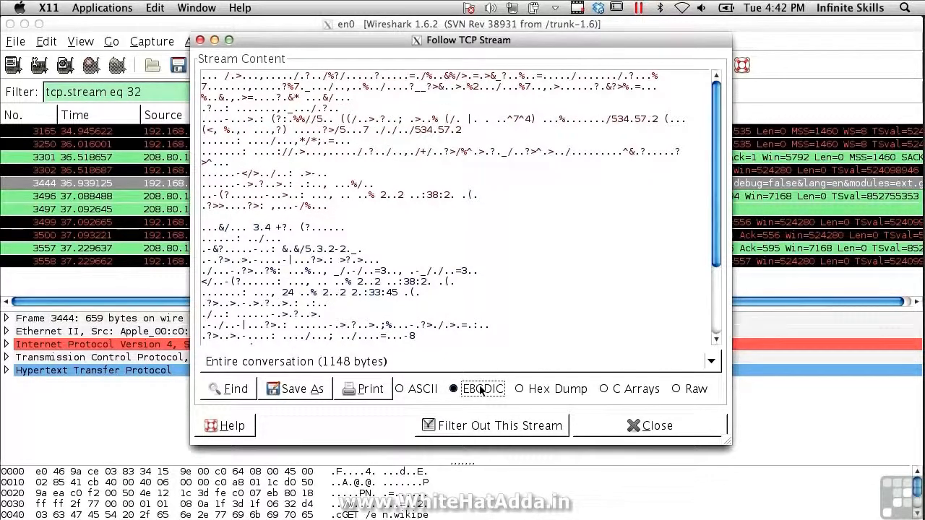
left_click(555, 391)
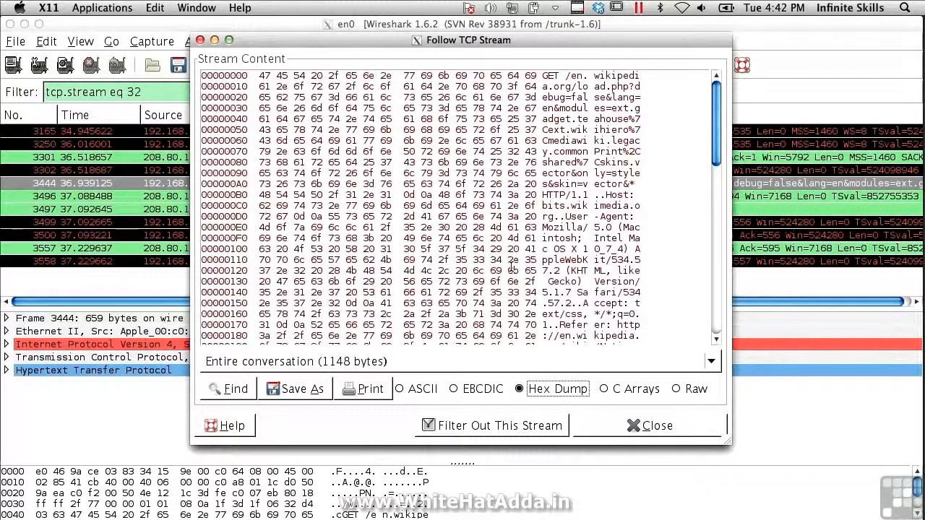
left_click(604, 390)
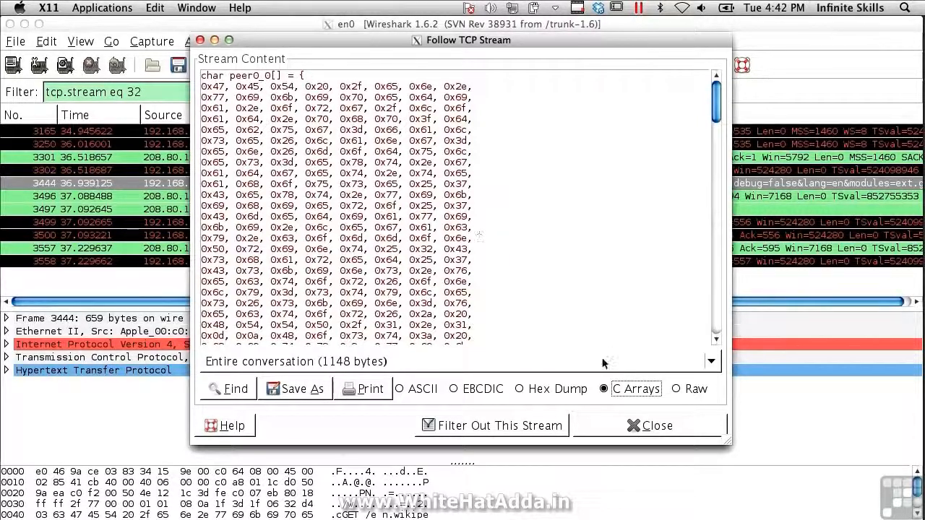
left_click(676, 389)
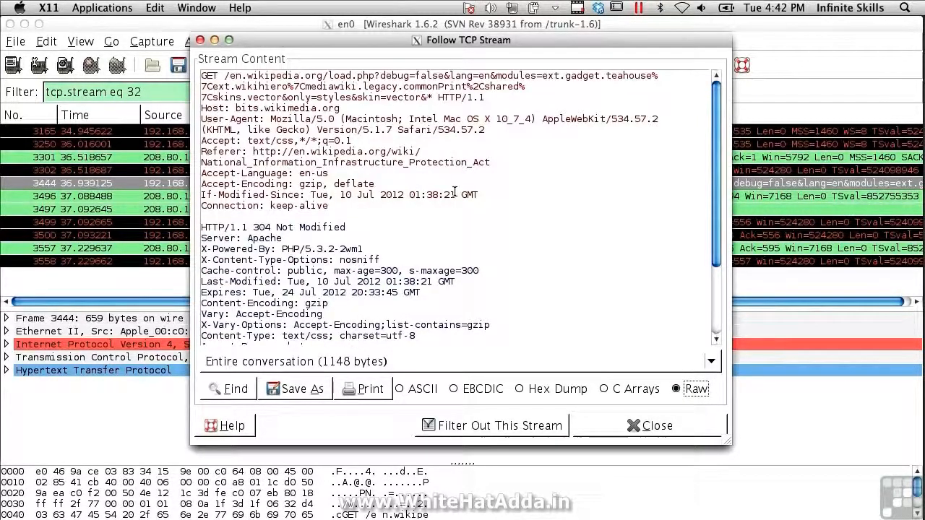
Step: View only the 192.168.1.28 to 208.80.154.234 traffic, then only the reverse direction, and close the stream window
left_click(399, 366)
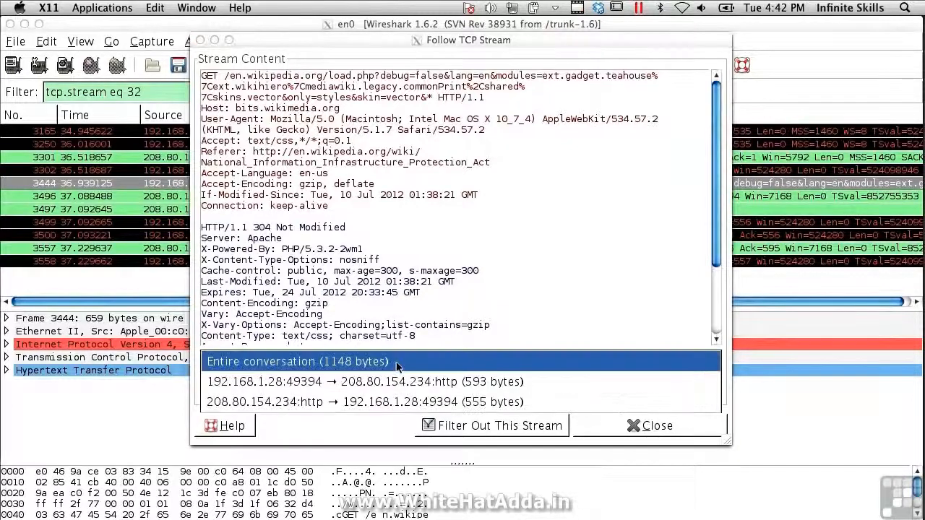
left_click(388, 383)
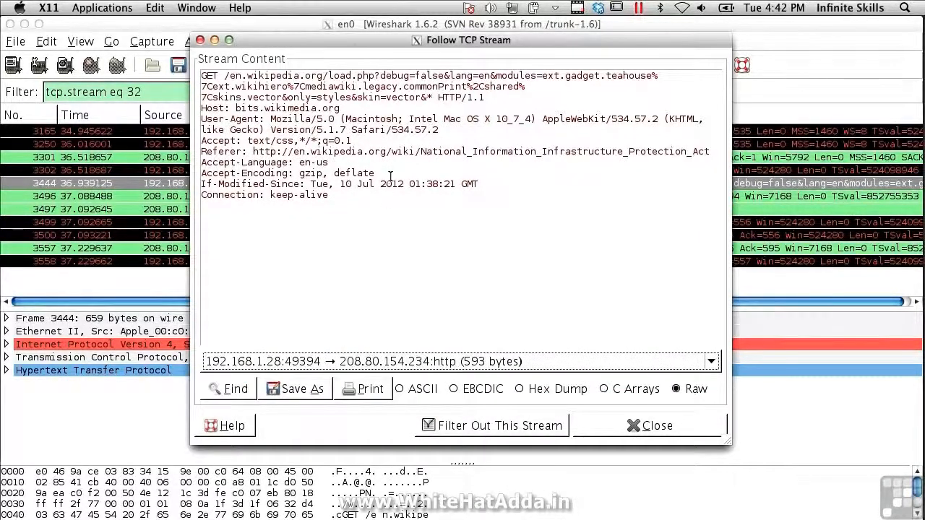
left_click(411, 361)
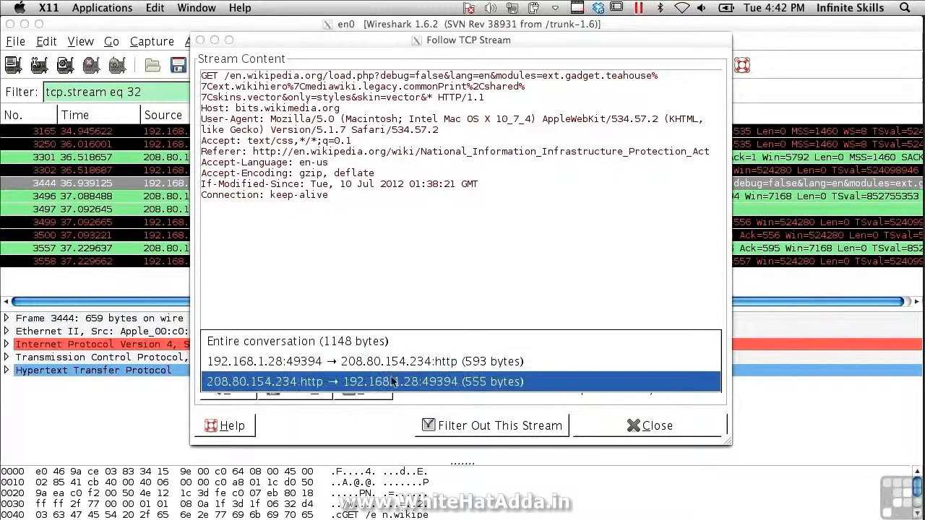
left_click(394, 380)
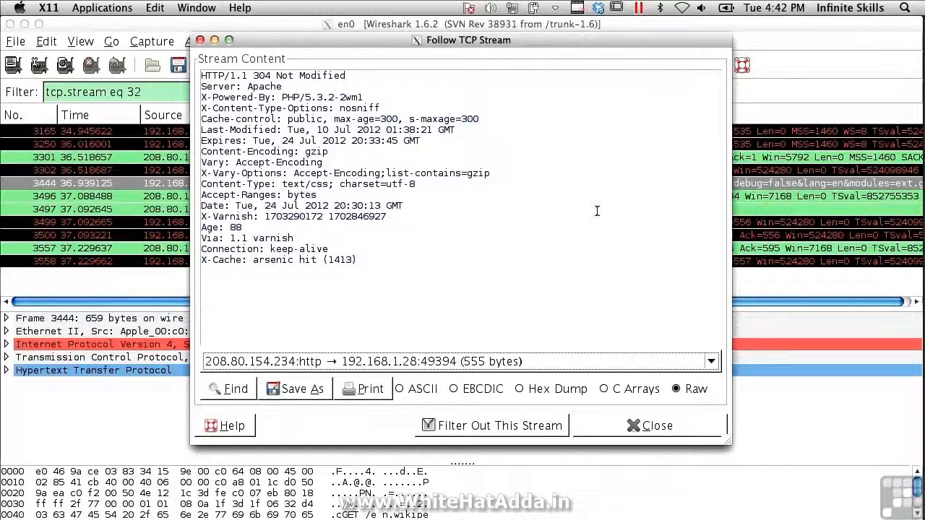
left_click(654, 427)
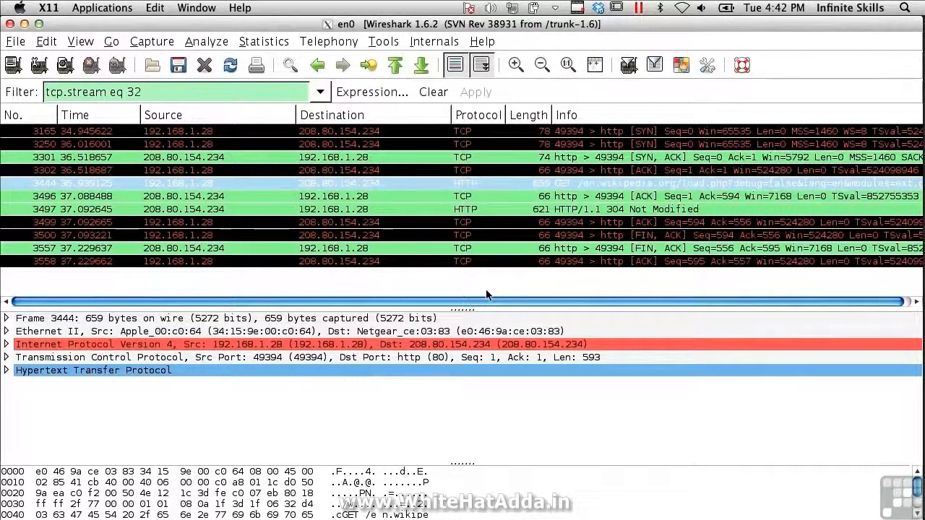